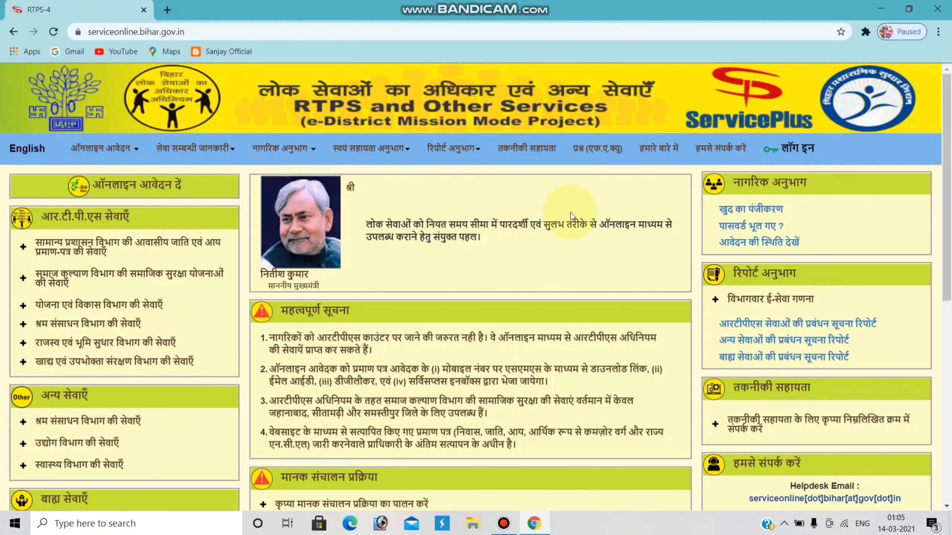
Step: Switch the portal homepage to English and bring up the Register Yourself form
left_click(27, 153)
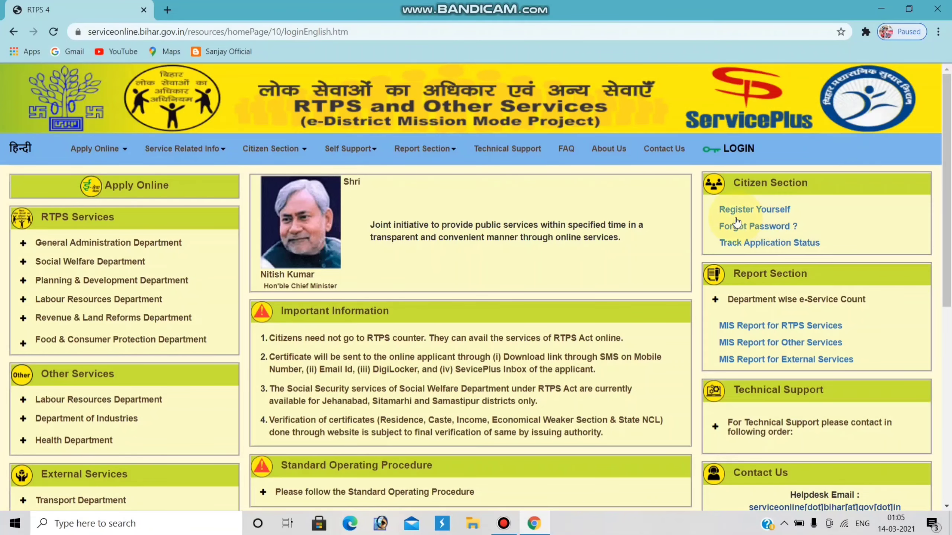
left_click(761, 214)
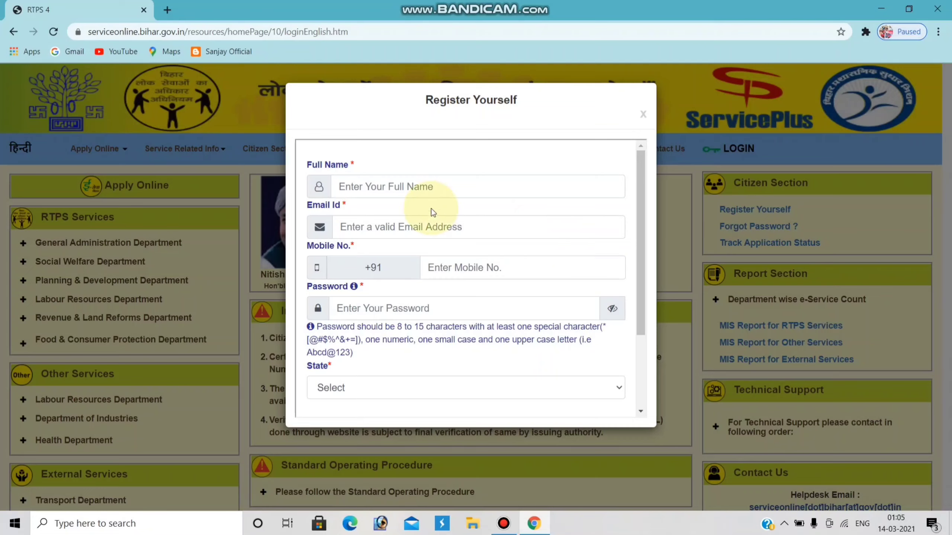
Step: Look over the Full Name, Email Id, Mobile No. and Password fields, then close the form unfilled
left_click(426, 187)
left_click(393, 228)
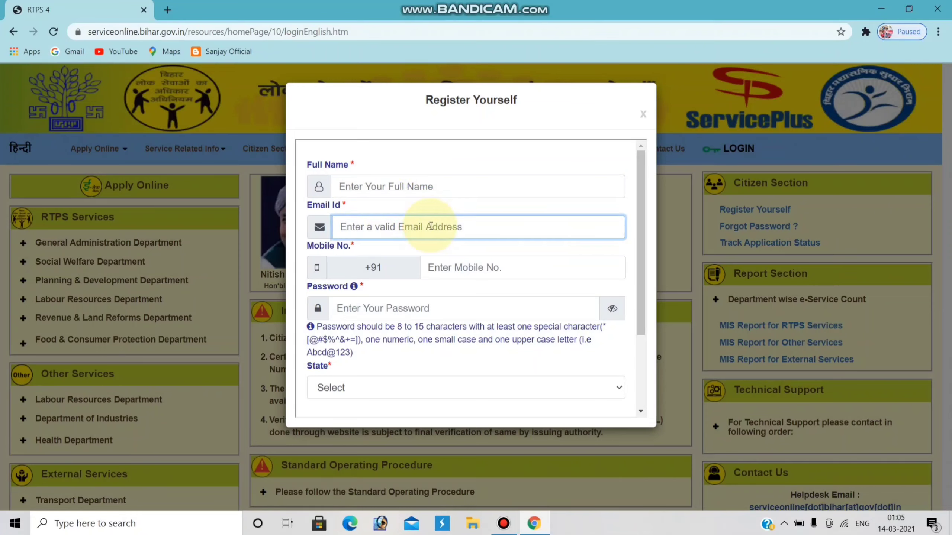
left_click(466, 267)
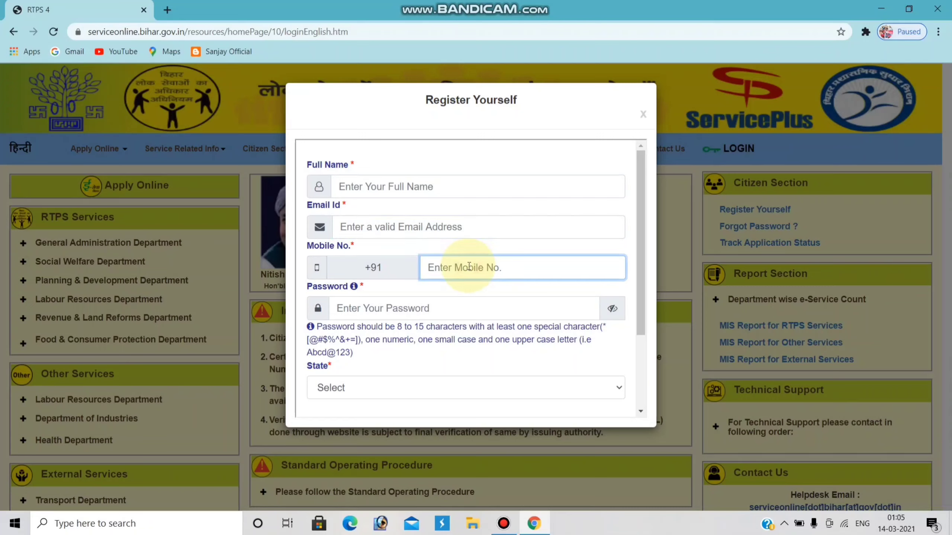
left_click(436, 305)
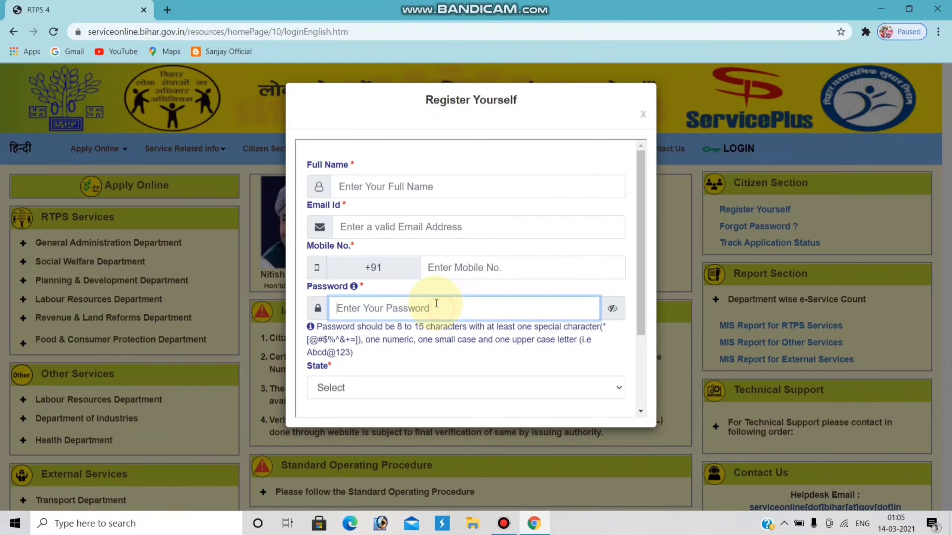
scroll(436, 304, "down", 3)
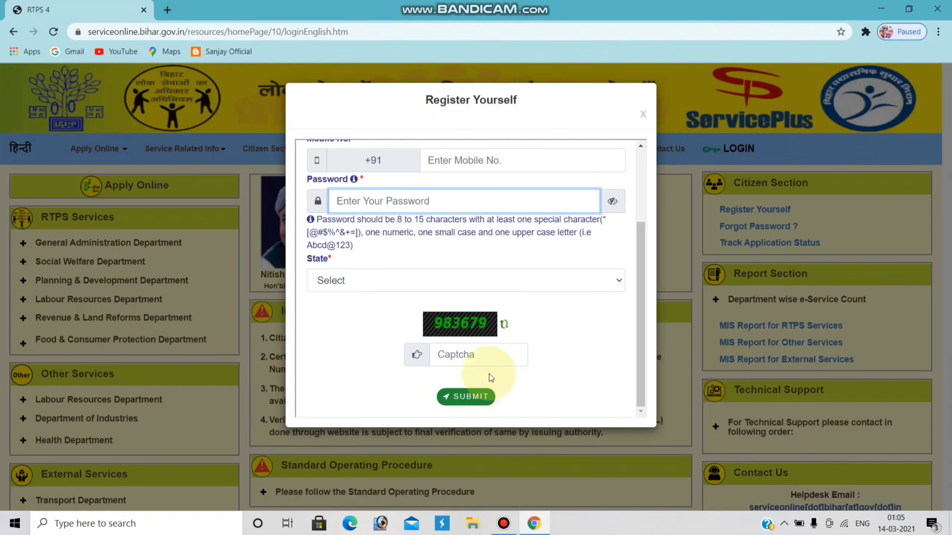
scroll(506, 259, "up", 3)
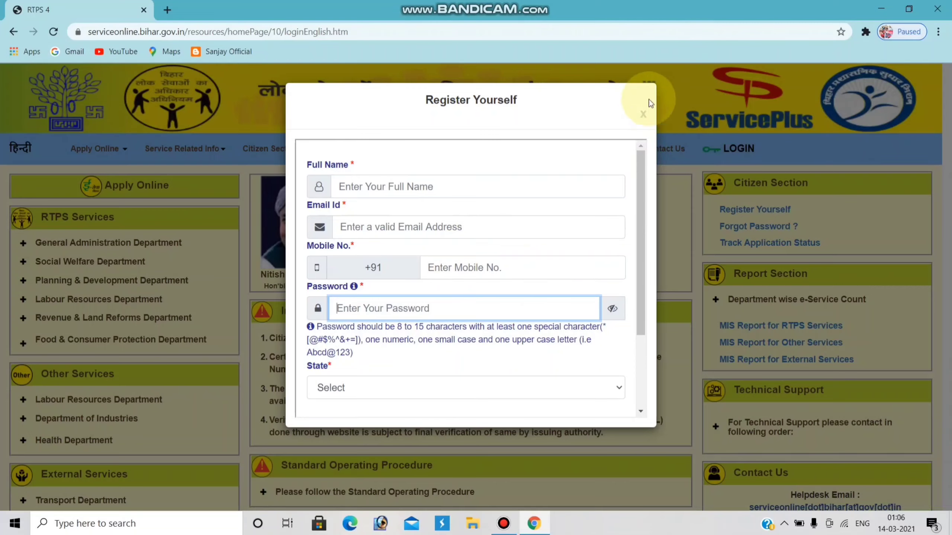
left_click(644, 119)
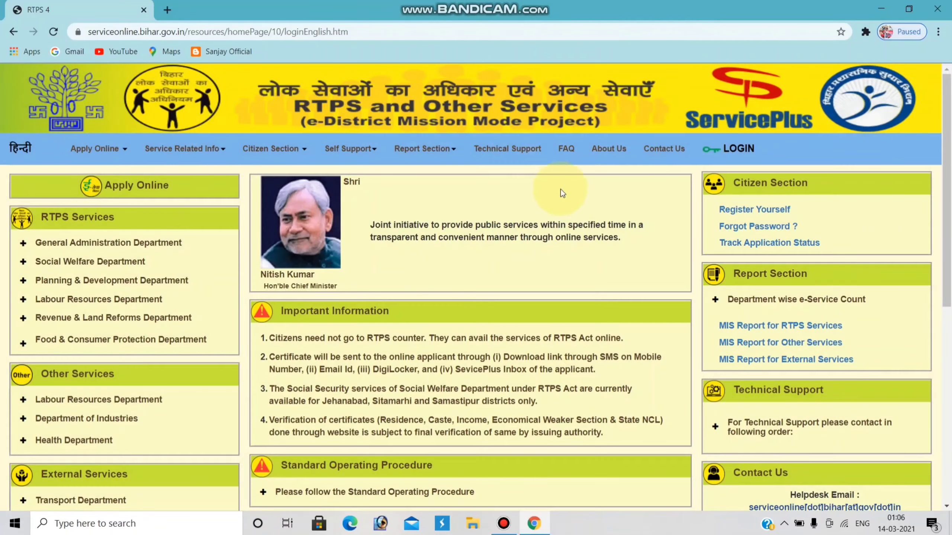
Step: Proceed past the login alert and enter the account's login ID and password
left_click(730, 149)
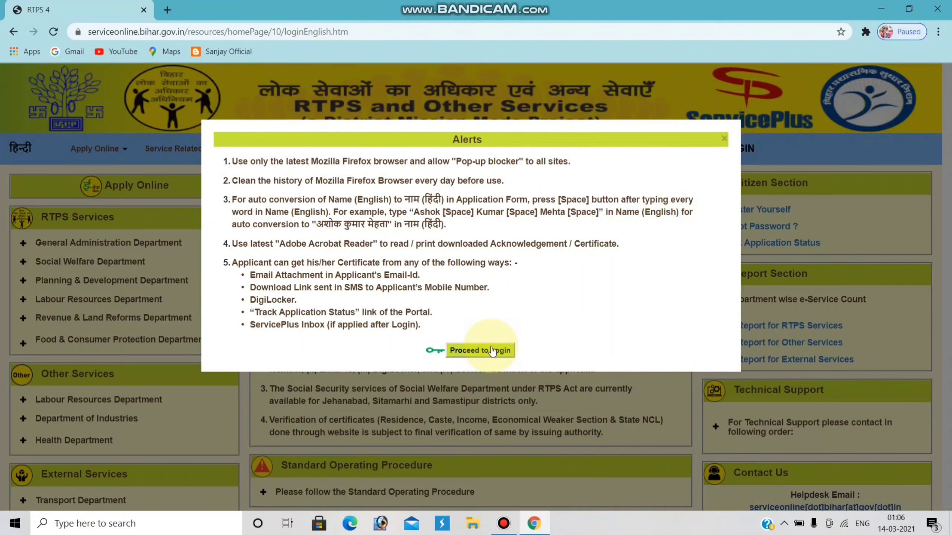
left_click(491, 351)
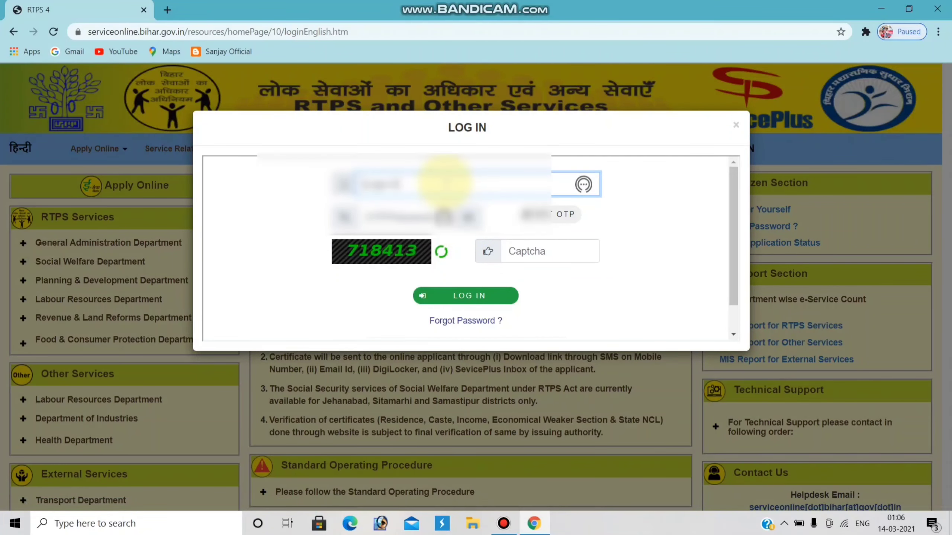
left_click(445, 182)
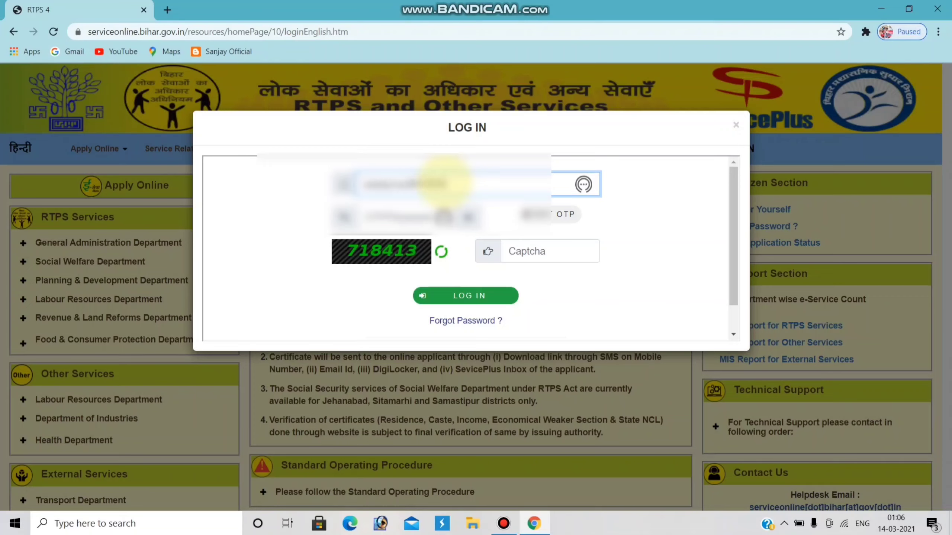
type("901234567")
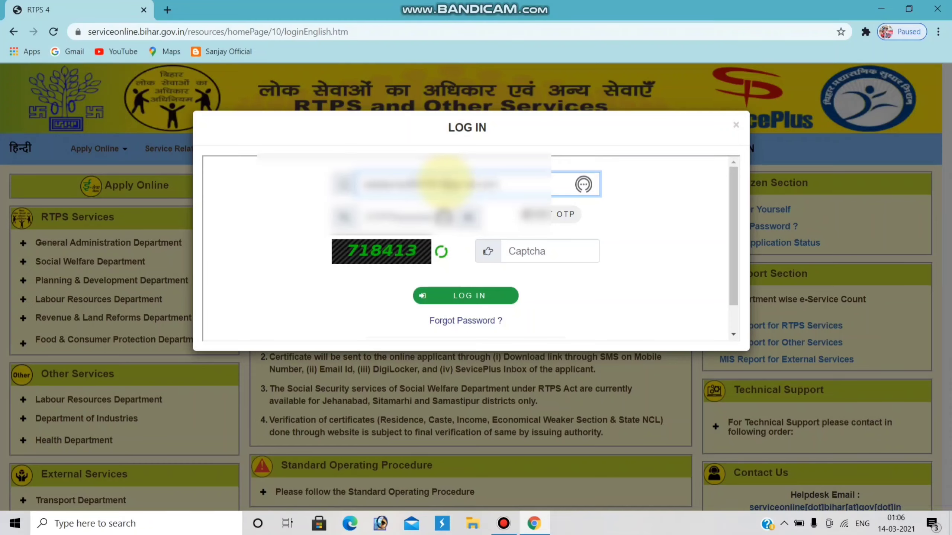
left_click(406, 217)
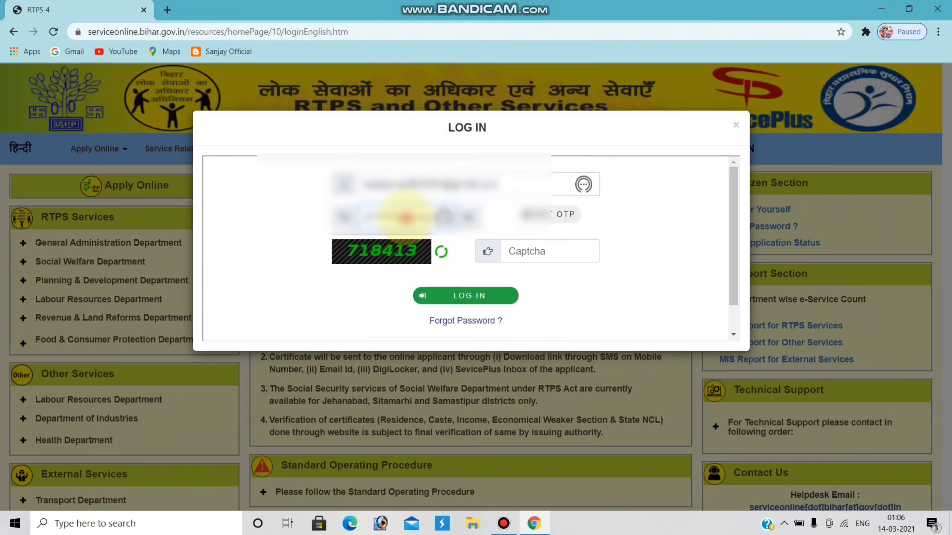
type("1234")
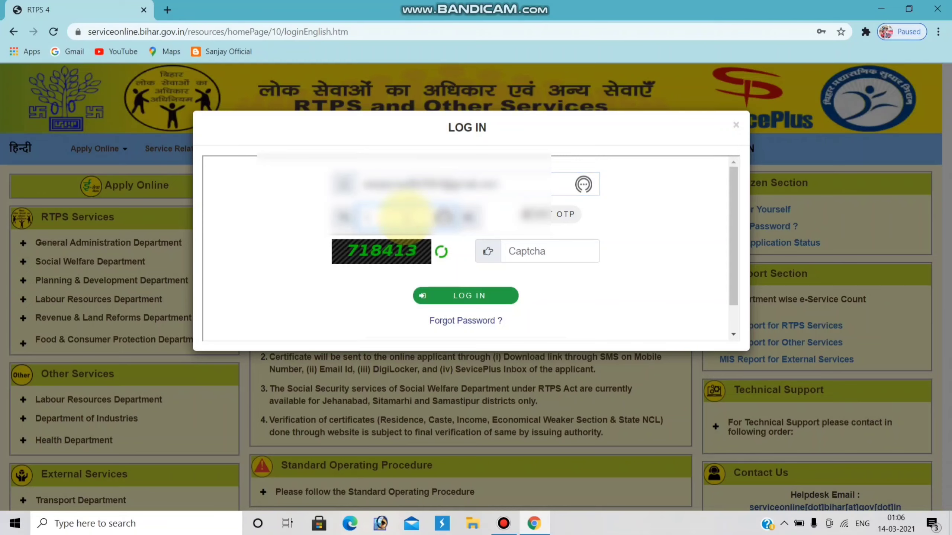
type("567")
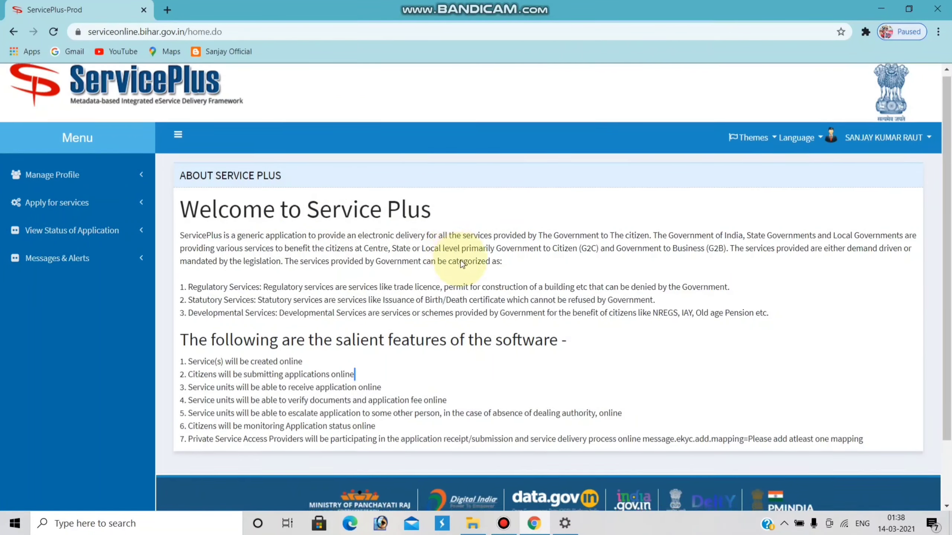
Step: List all available services from the Apply for services menu
scroll(450, 263, "down", 2)
left_click(439, 313)
scroll(637, 153, "up", 2)
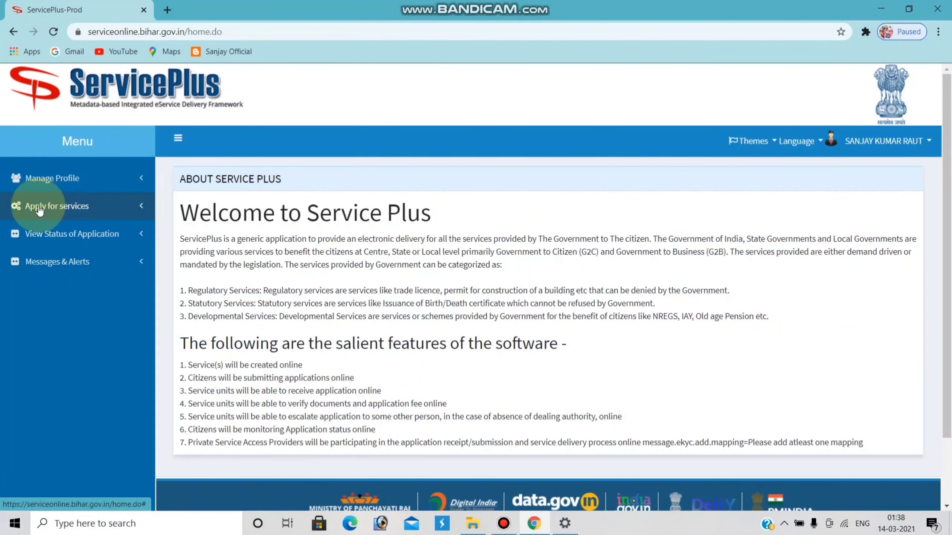
left_click(141, 206)
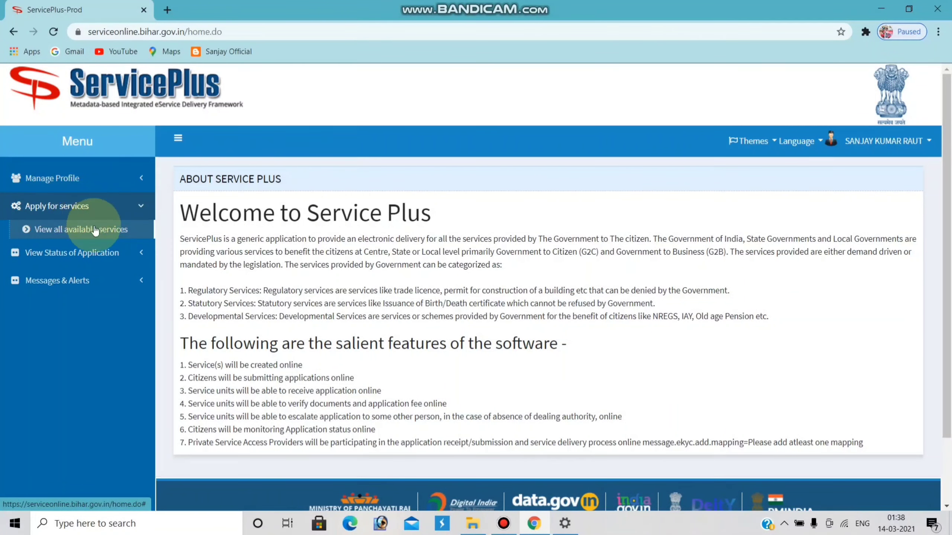
left_click(96, 228)
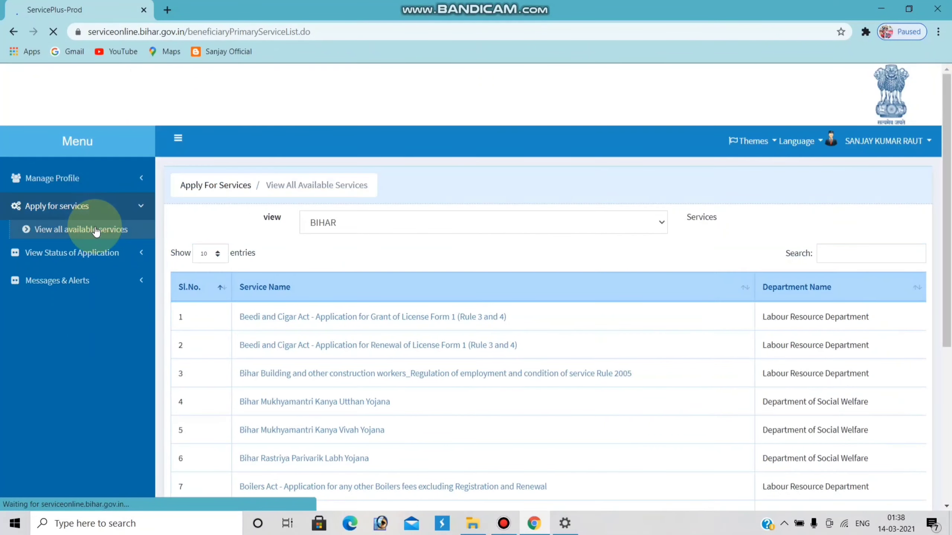
Step: Go to page 3 of the services list and open Issuance of Caste Certificate at CO level
scroll(360, 319, "down", 5)
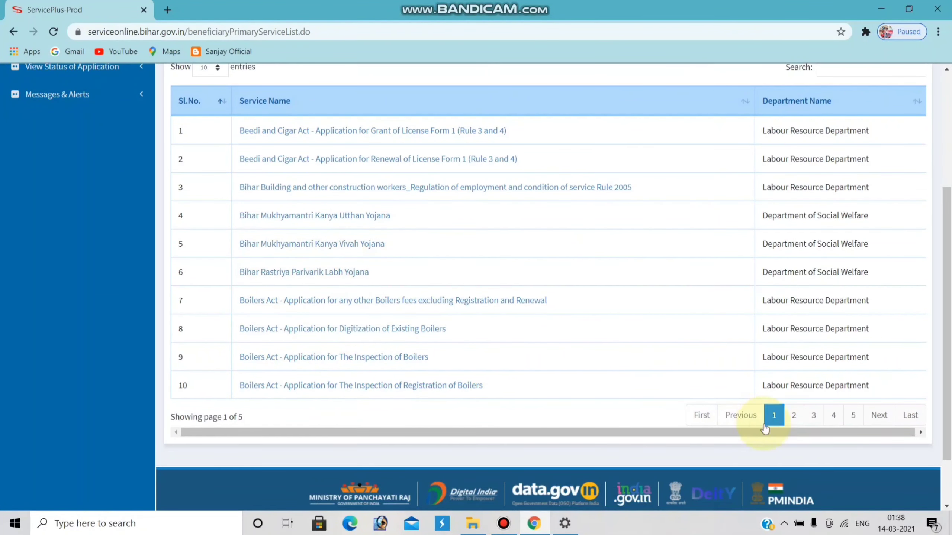
left_click(794, 417)
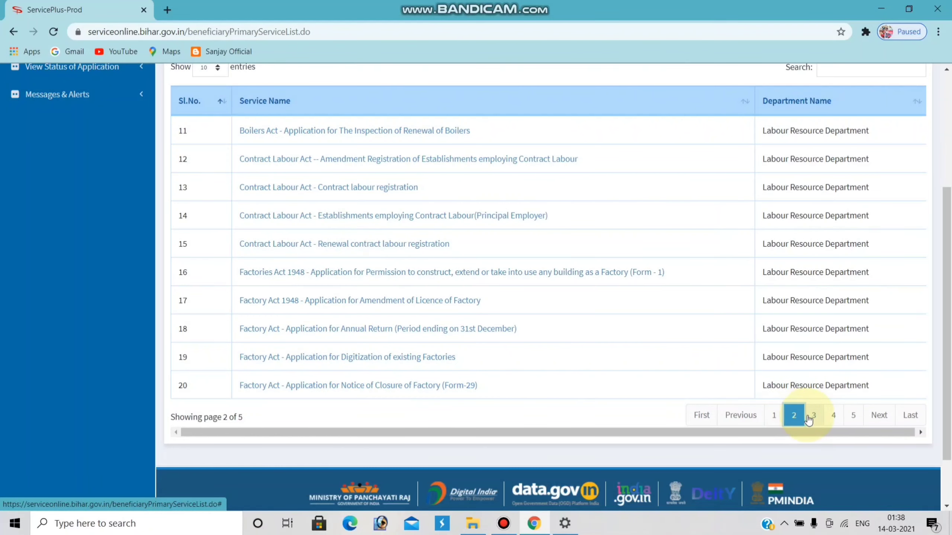
left_click(809, 418)
scroll(485, 412, "up", 2)
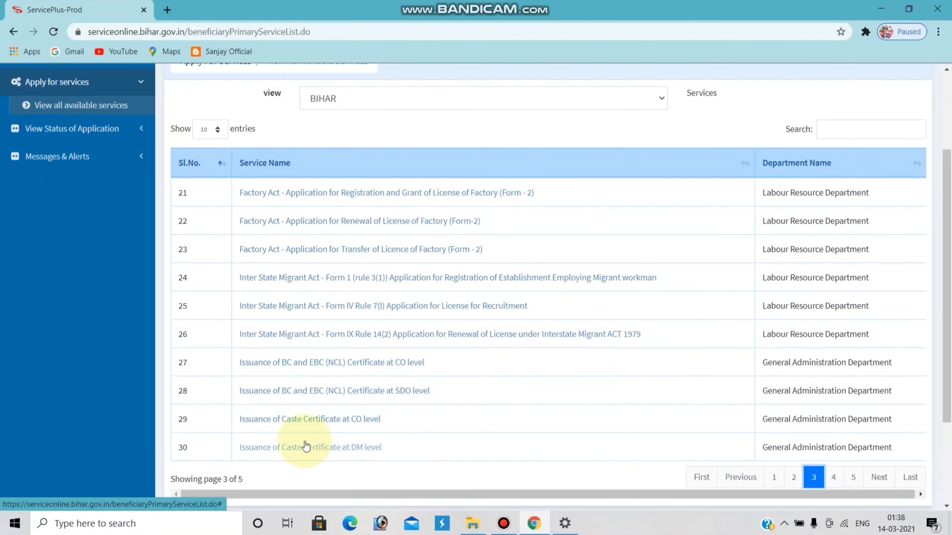
triple_click(350, 419)
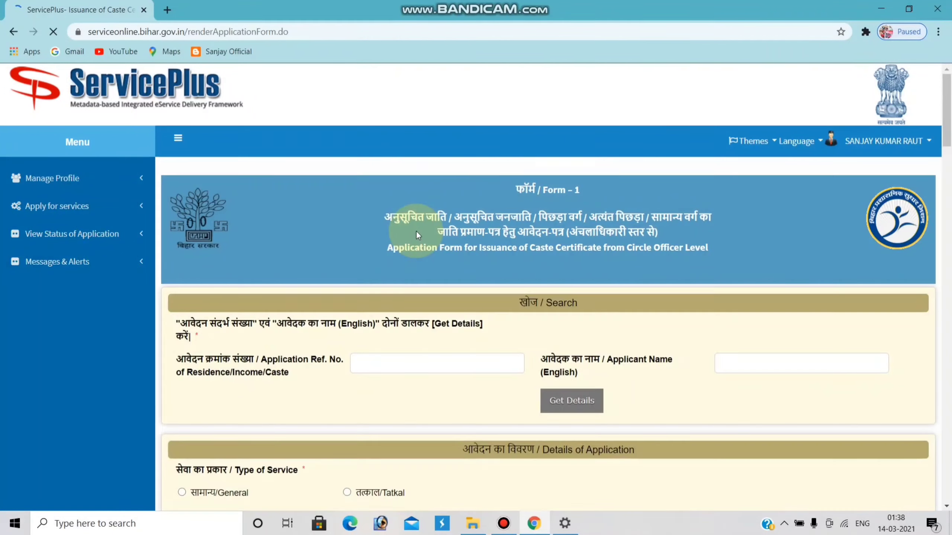
Step: Set the applicant's gender to Male and the salutation to श्री
scroll(416, 231, "down", 3)
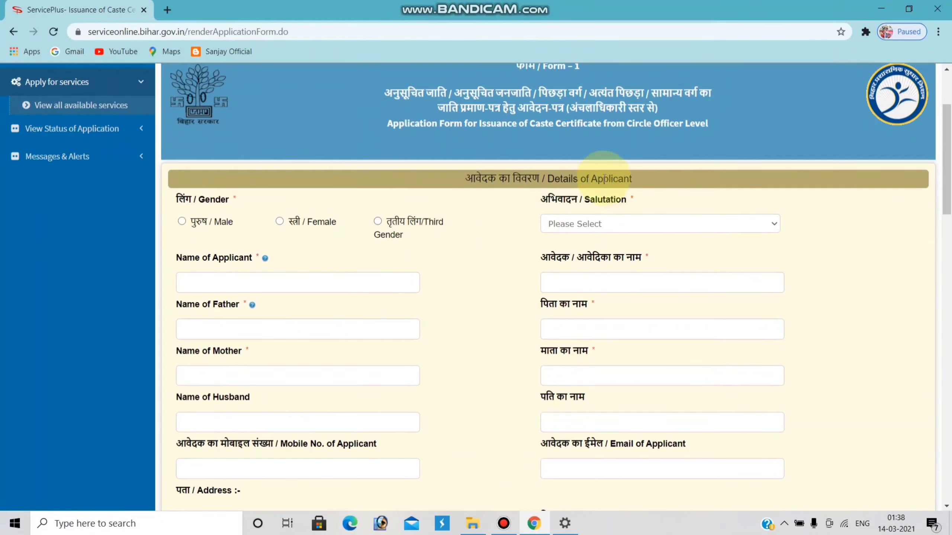
scroll(528, 105, "up", 3)
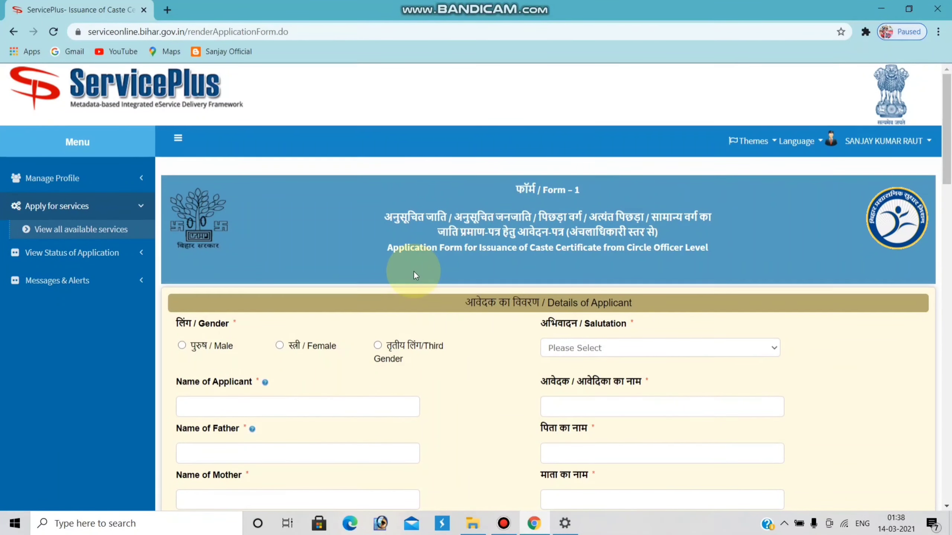
scroll(254, 265, "down", 2)
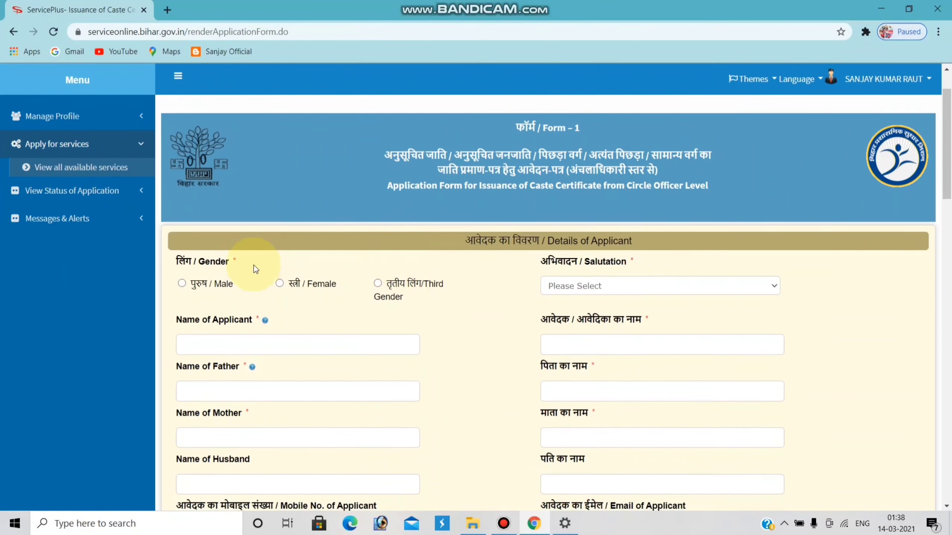
left_click(181, 284)
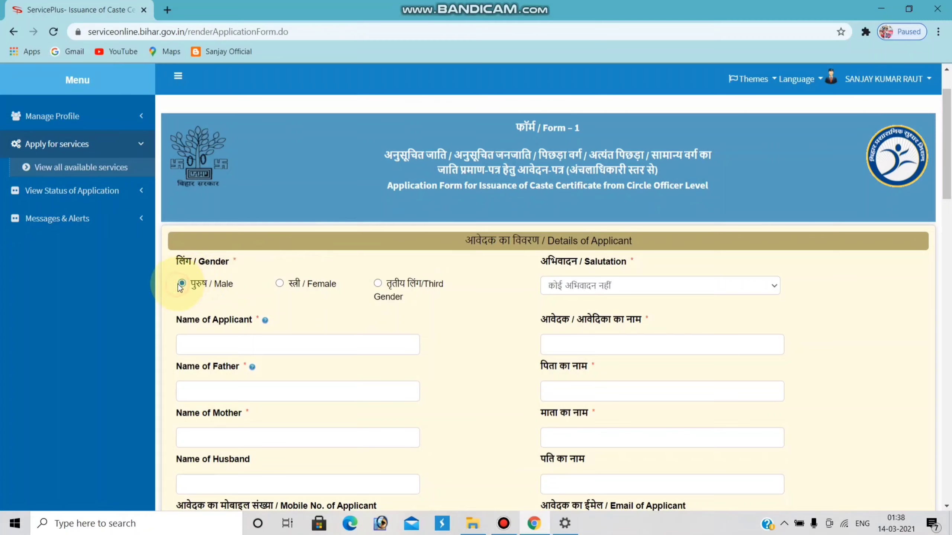
left_click(590, 285)
left_click(568, 309)
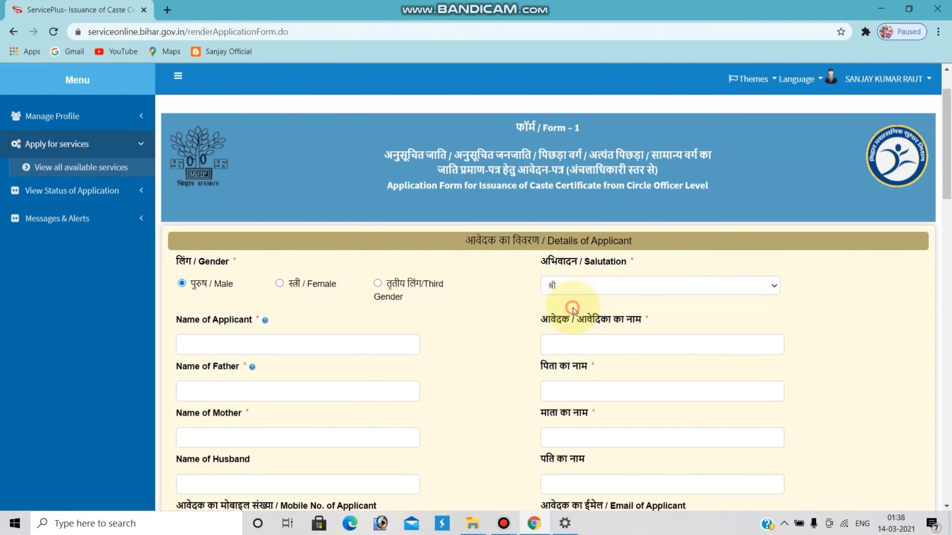
scroll(558, 275, "down", 2)
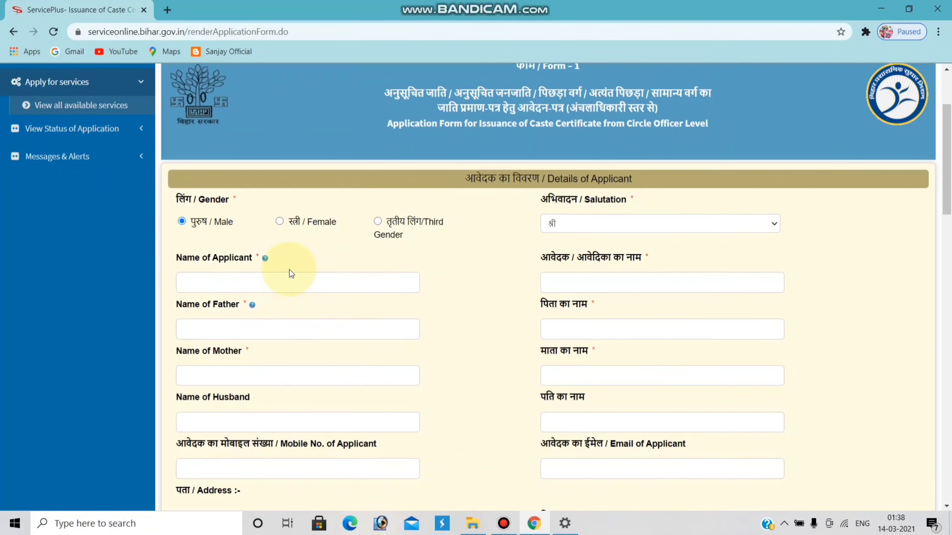
left_click(289, 278)
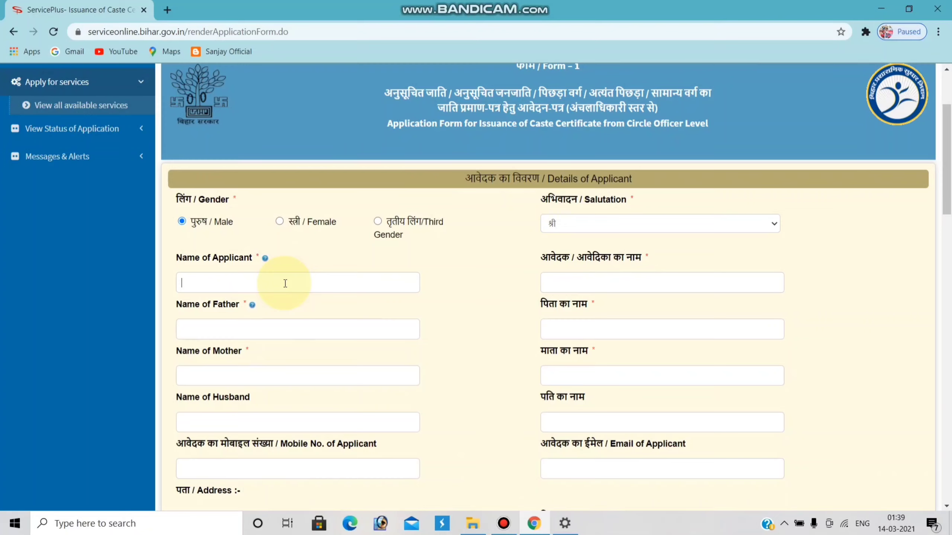
Step: Enter the applicant's full name, fixing a typo, and the father's name
type("Horakh")
key("BackSpace")
key("BackSpace")
key("BackSpace")
key("BackSpace")
key("BackSpace")
key("BackSpace")
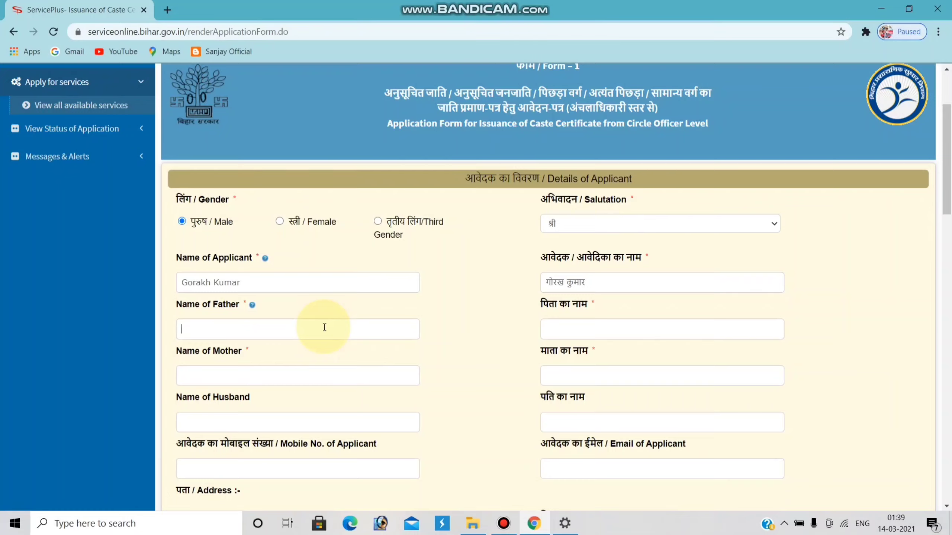
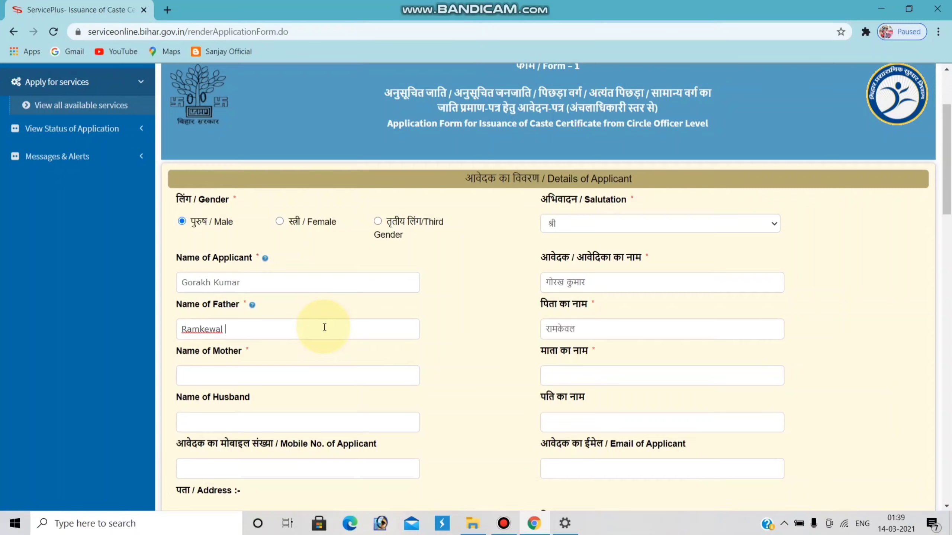
Step: Enter the mother's name and check its auto-filled Hindi transliteration
left_click(311, 380)
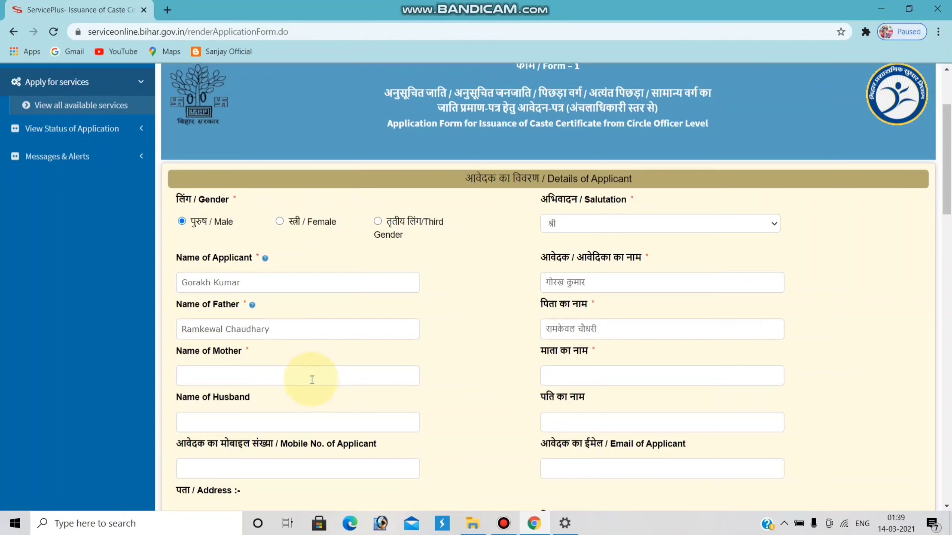
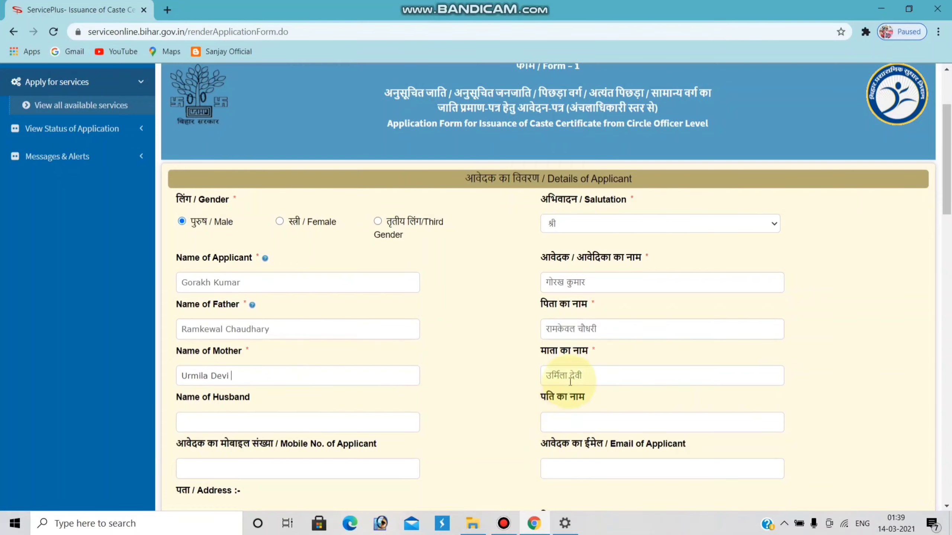
left_click(583, 375)
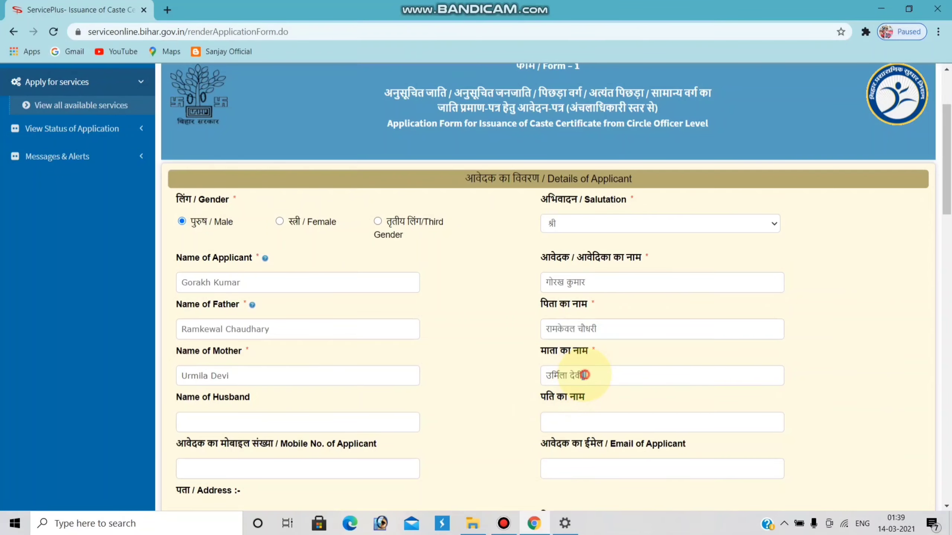
left_click(358, 424)
scroll(288, 408, "down", 2)
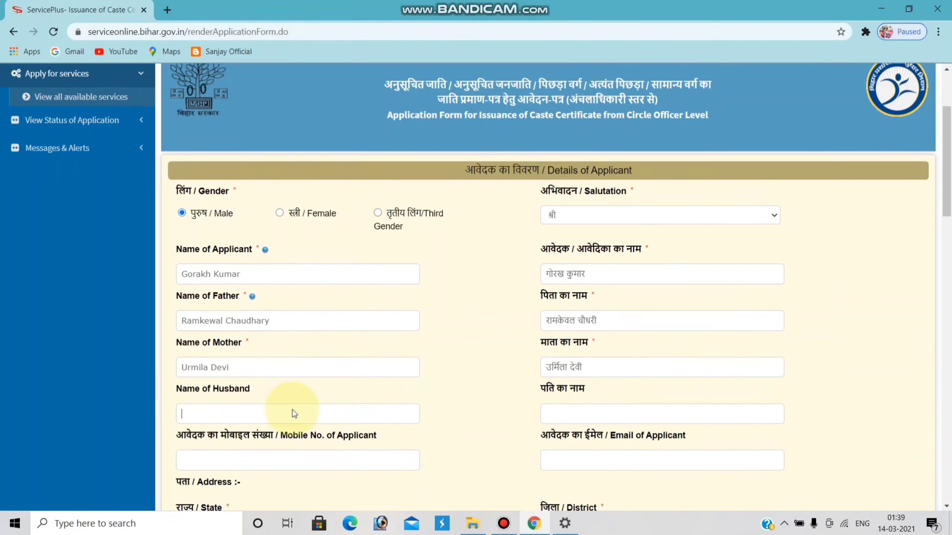
scroll(563, 362, "down", 3)
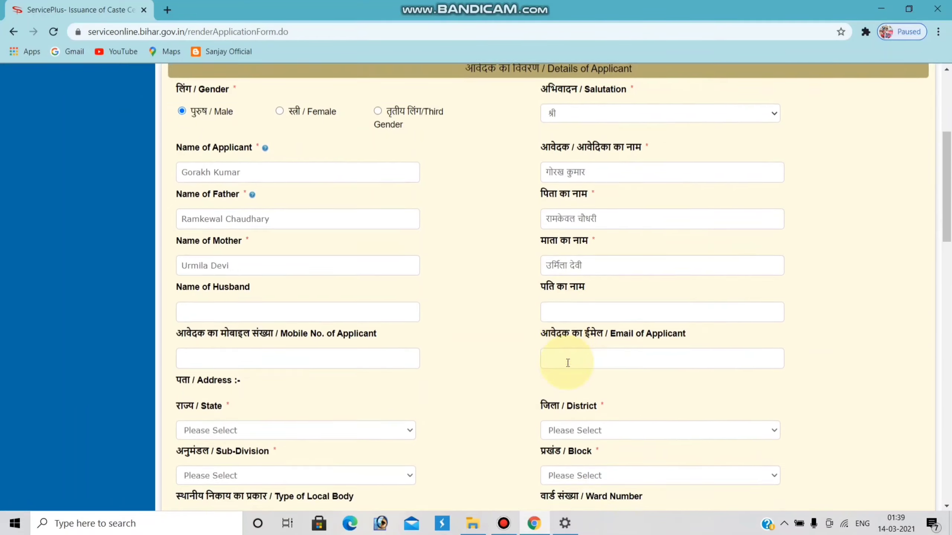
Step: Enter the applicant's mobile number and e-mail address
left_click(293, 282)
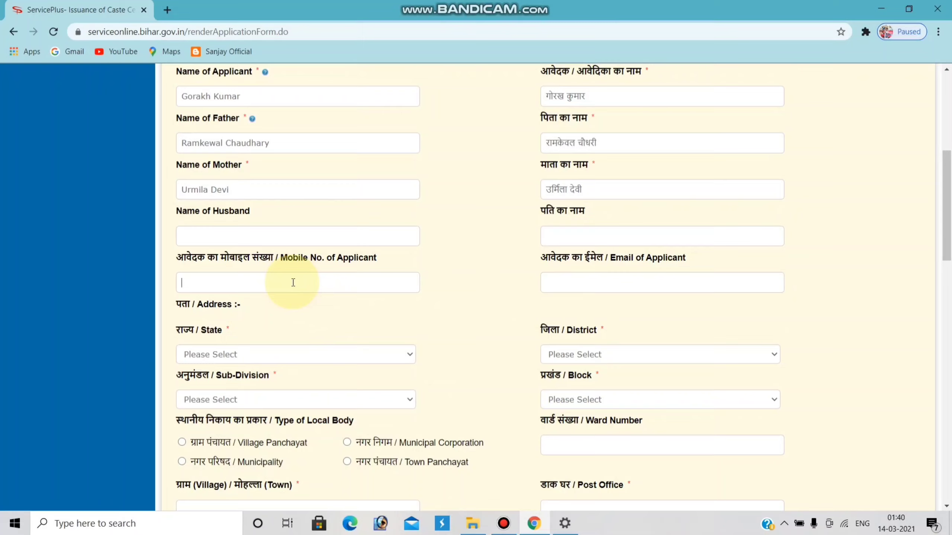
left_click(611, 283)
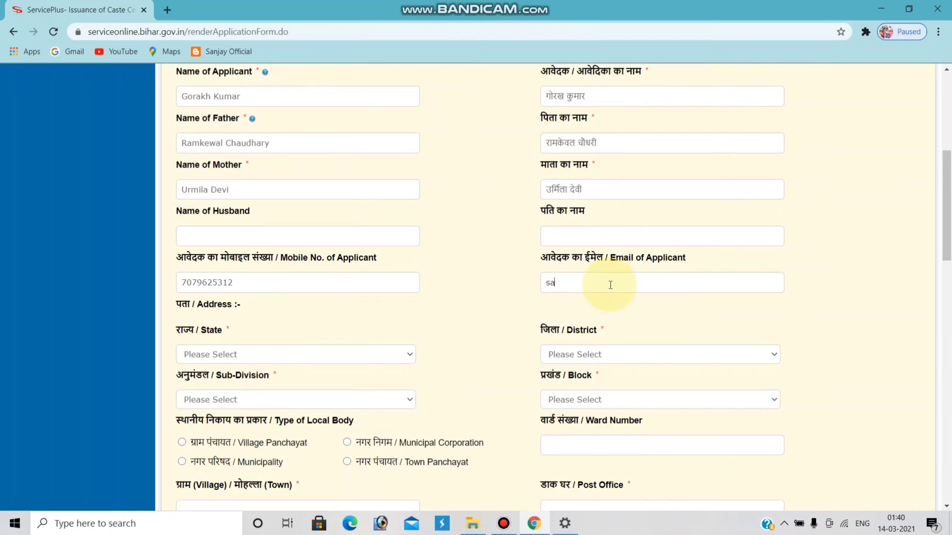
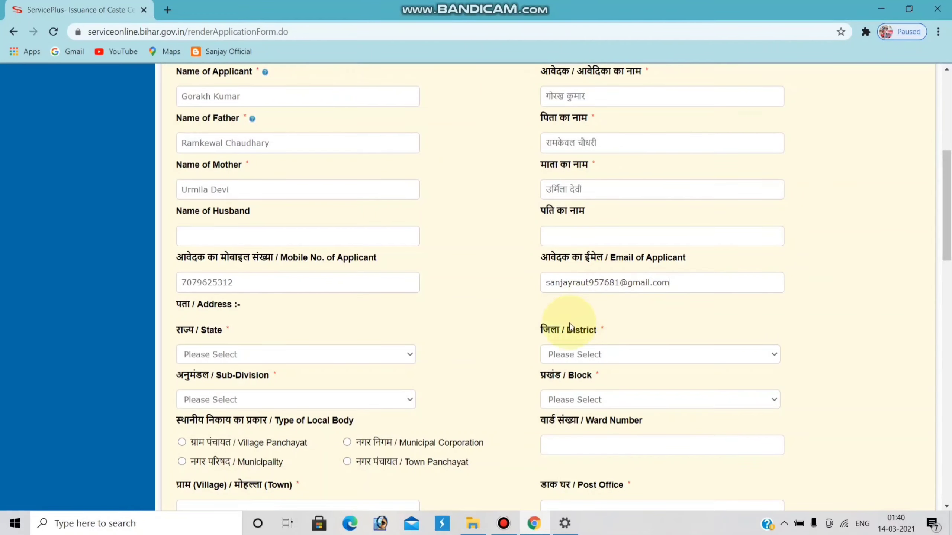
Step: Set the address to BIHAR, BHOJPUR district (corrected from BHAGALPUR), ARA sub-division, SAHAR block
left_click(408, 356)
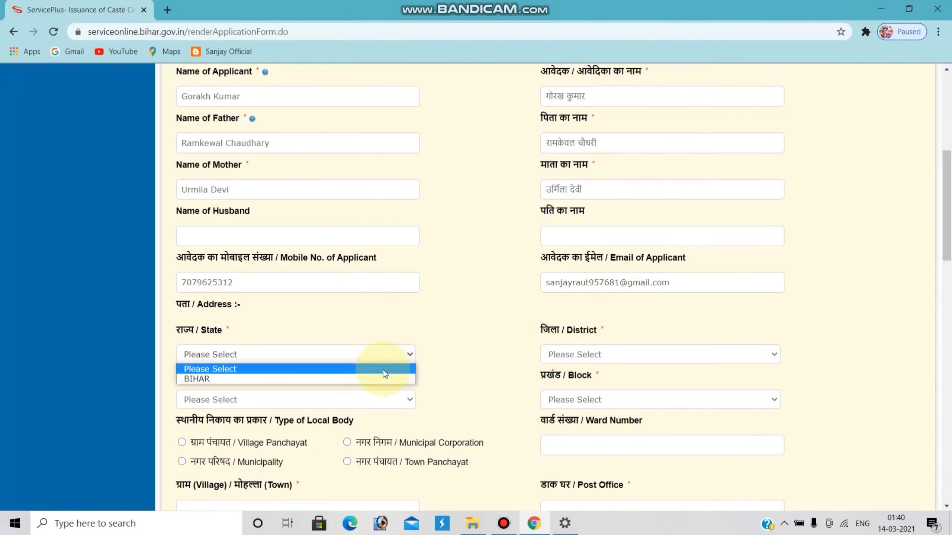
left_click(378, 378)
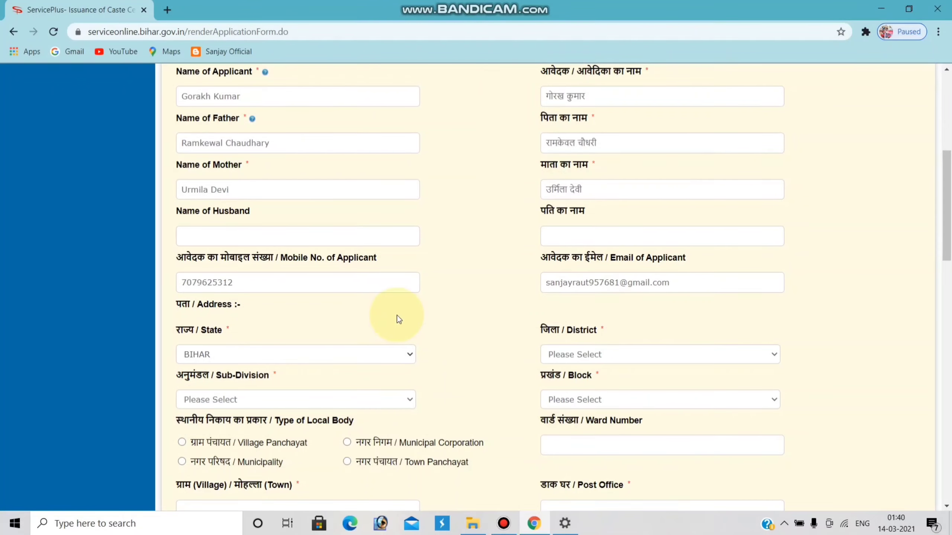
scroll(397, 319, "down", 3)
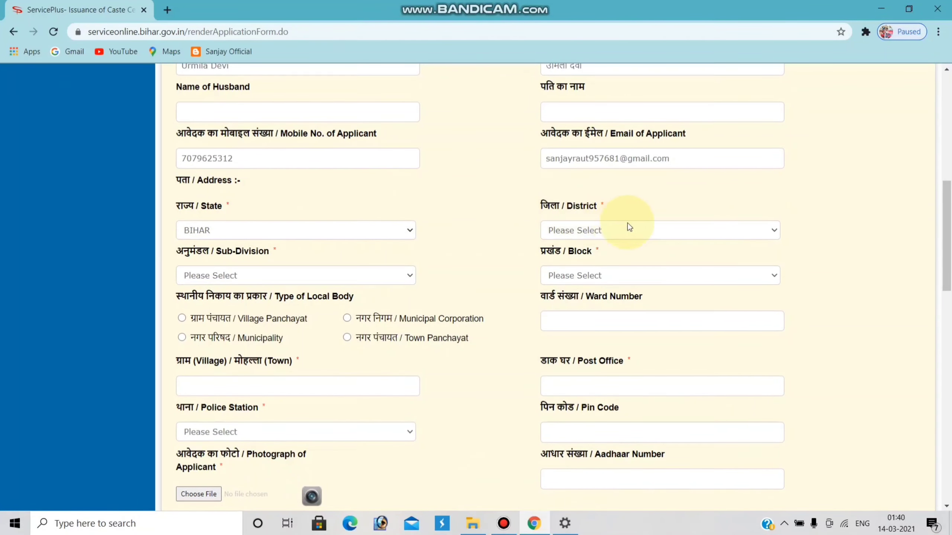
left_click(684, 235)
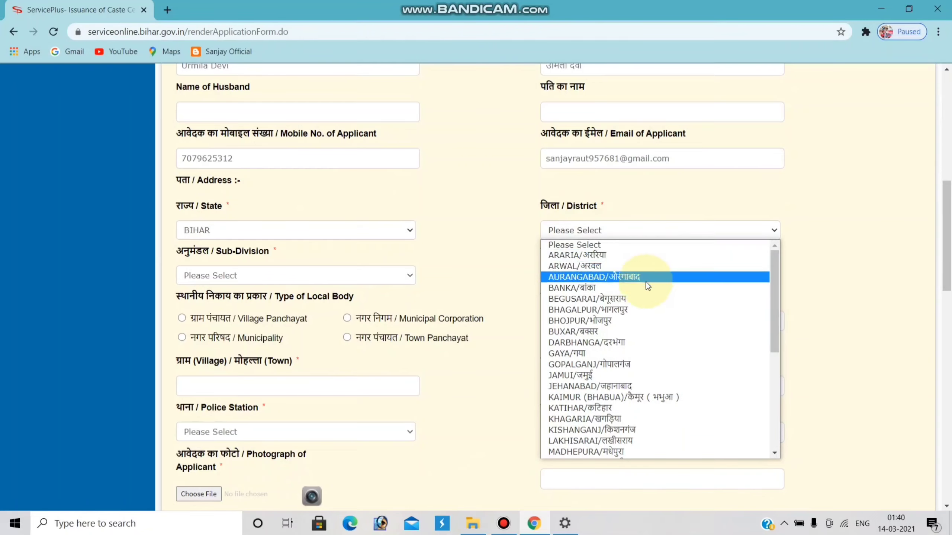
left_click(609, 311)
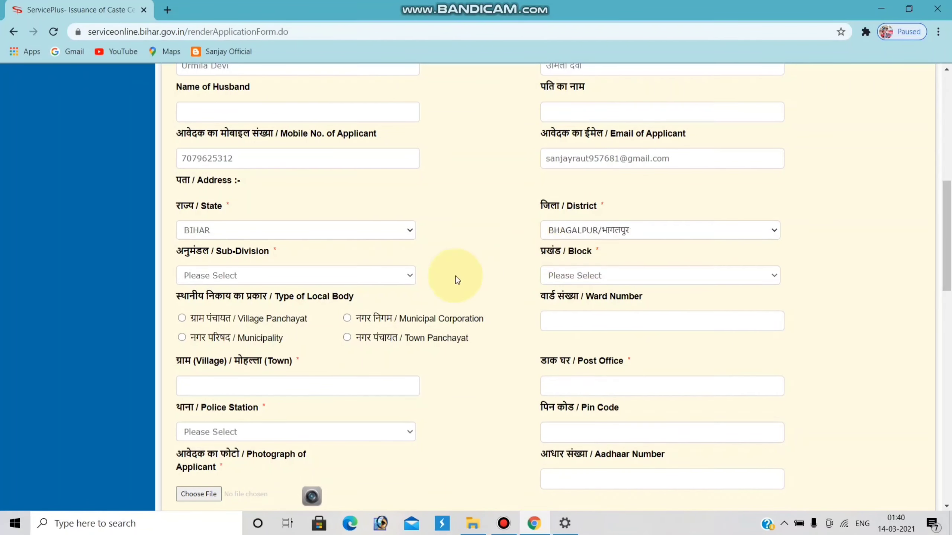
left_click(342, 275)
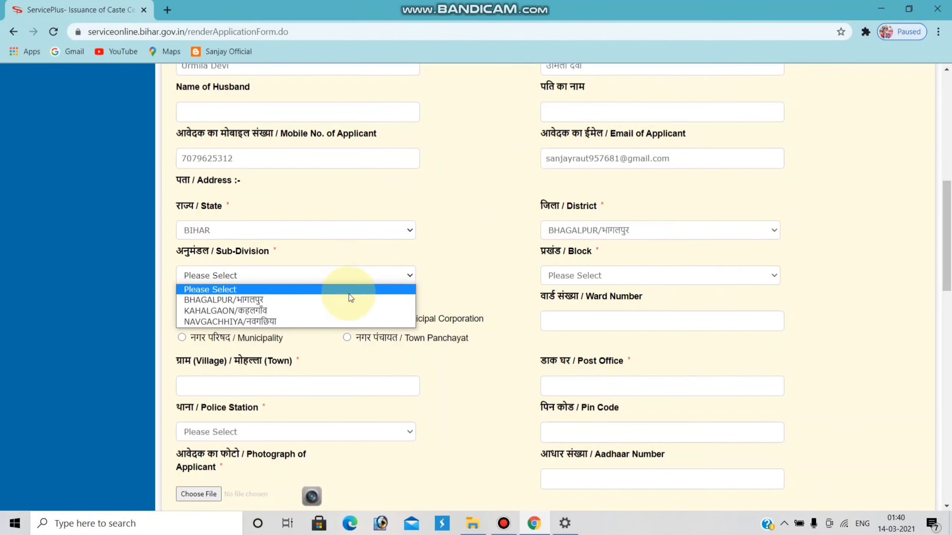
left_click(607, 230)
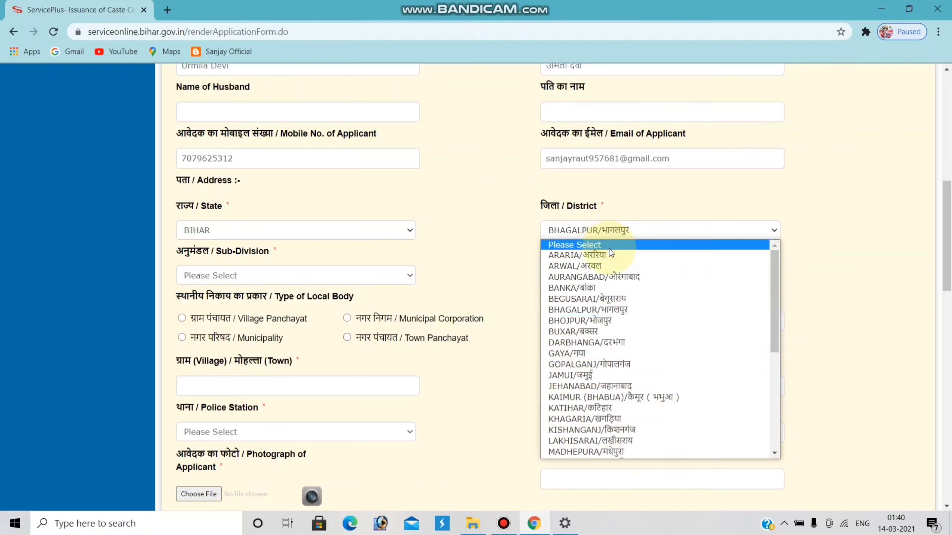
left_click(624, 310)
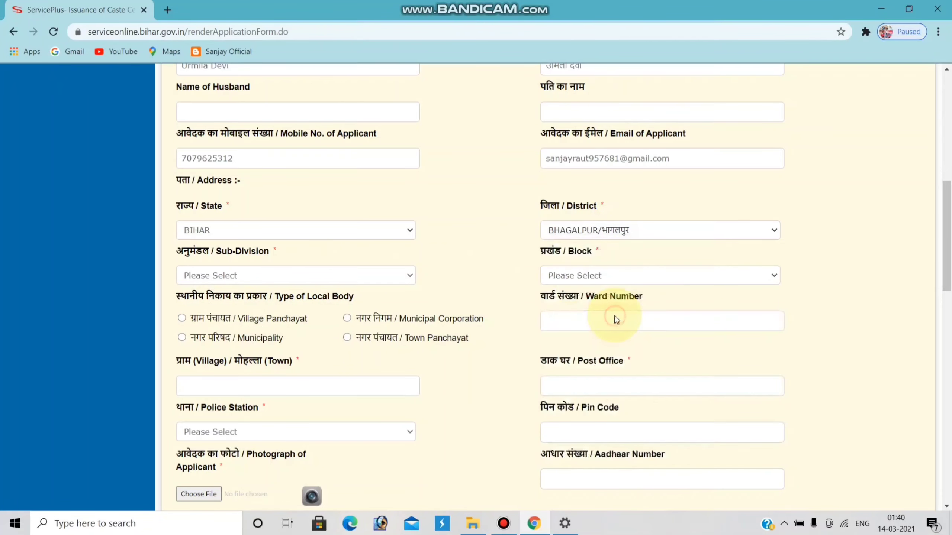
left_click(386, 274)
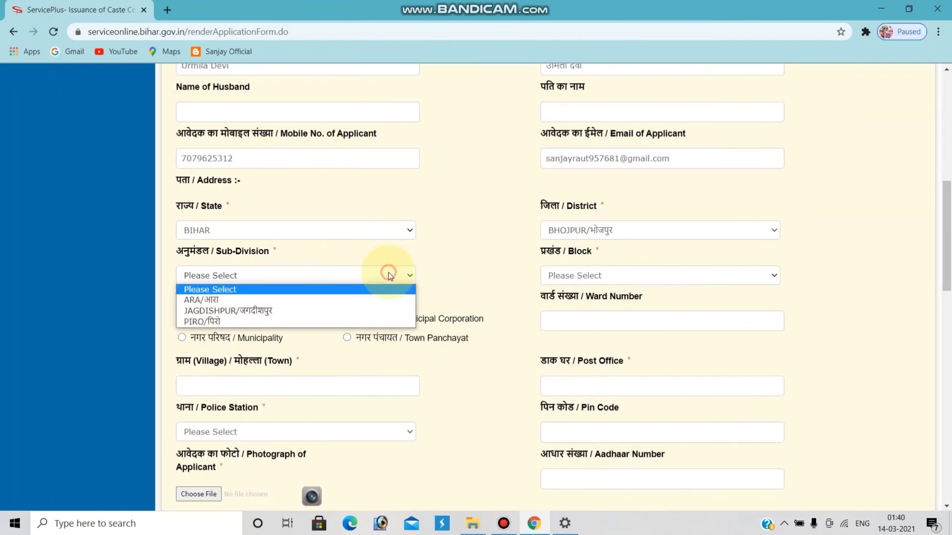
left_click(365, 299)
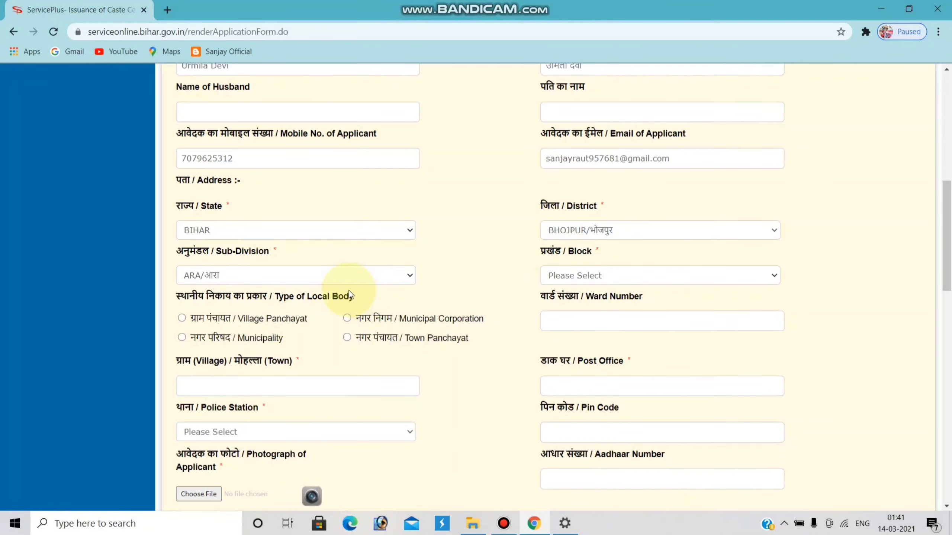
left_click(577, 276)
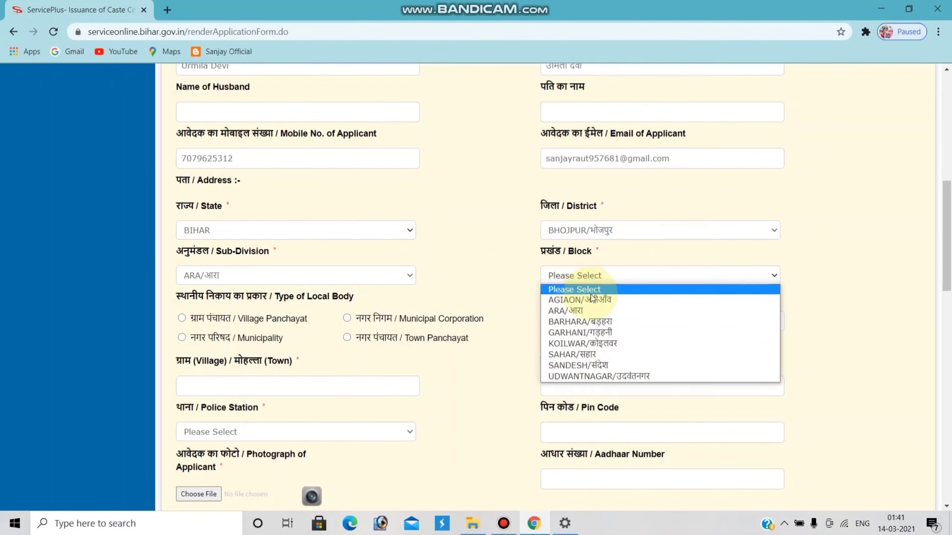
left_click(612, 356)
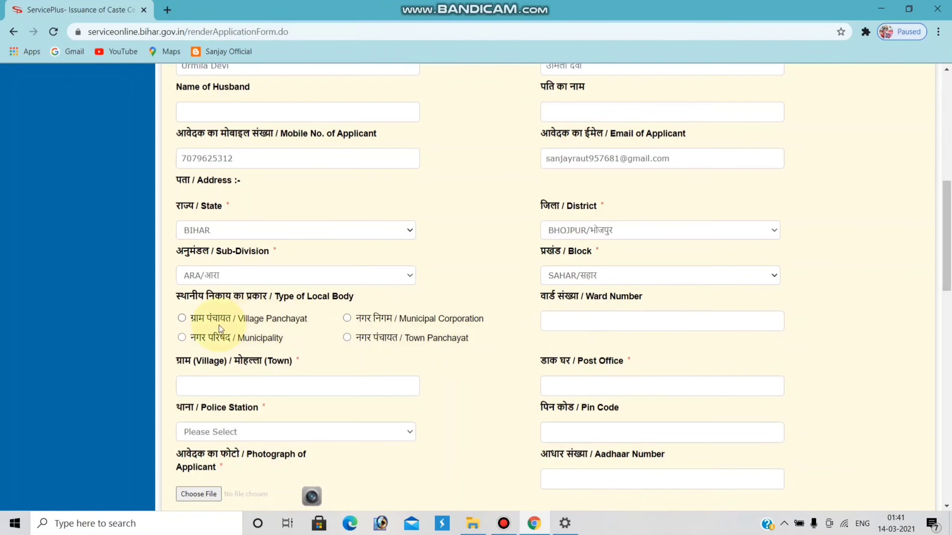
Step: Choose Village Panchayat as local body type, enter the ward number and pick the panchayat
scroll(387, 193, "down", 1)
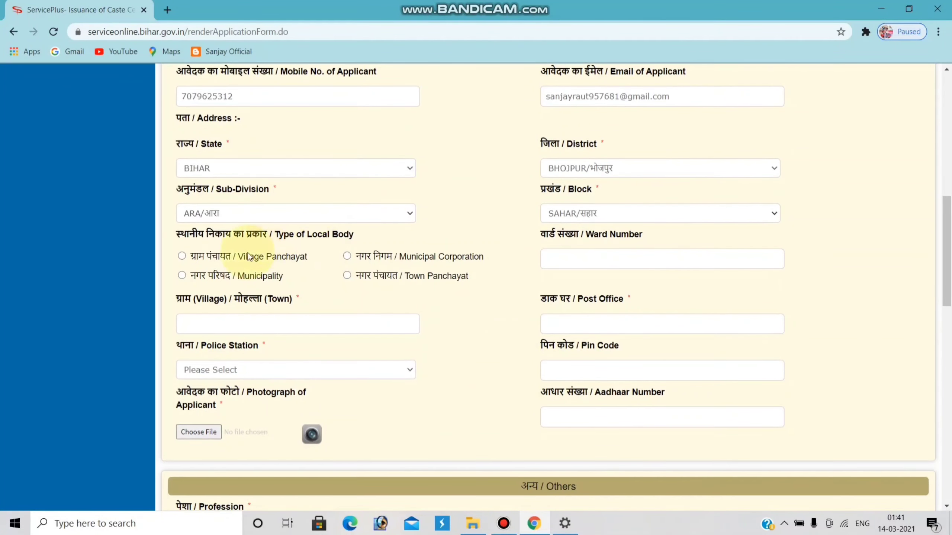
left_click(182, 257)
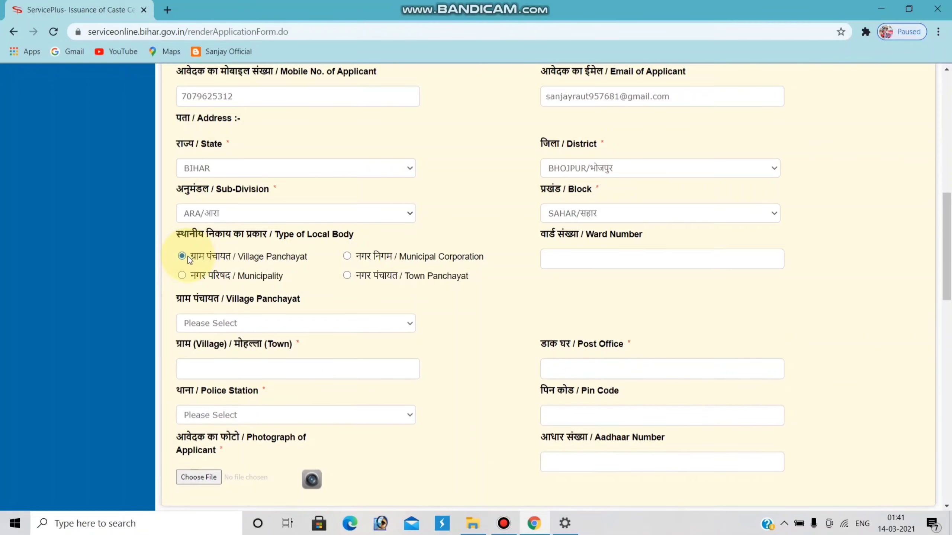
left_click(583, 264)
type("10")
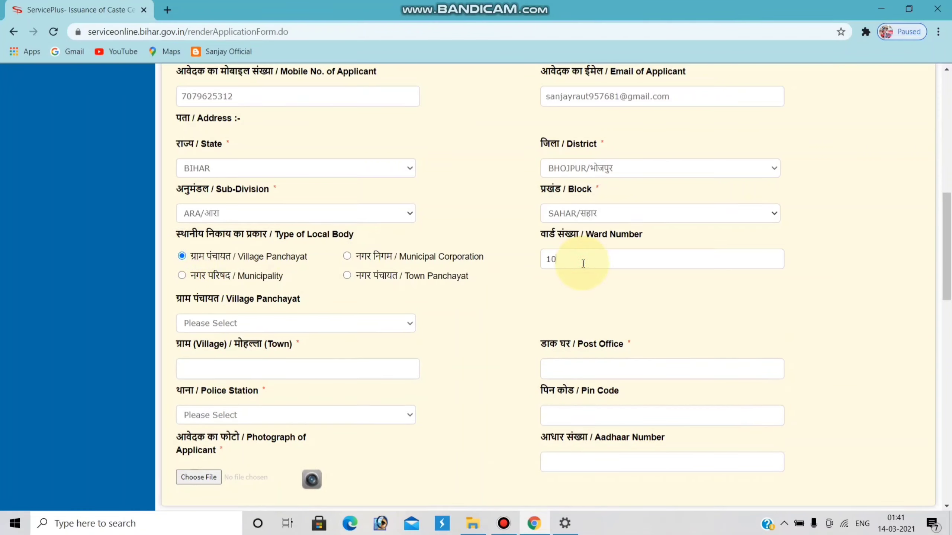
scroll(552, 293, "down", 1)
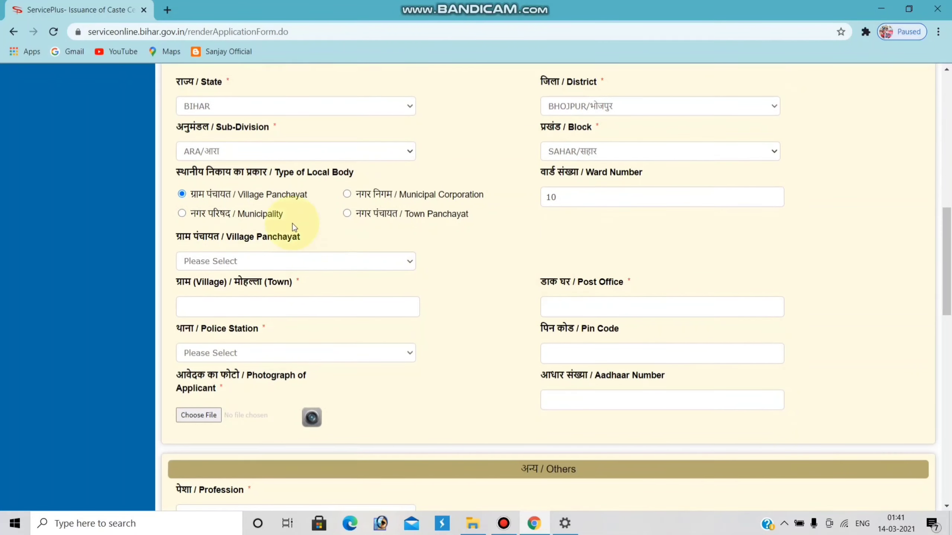
left_click(387, 262)
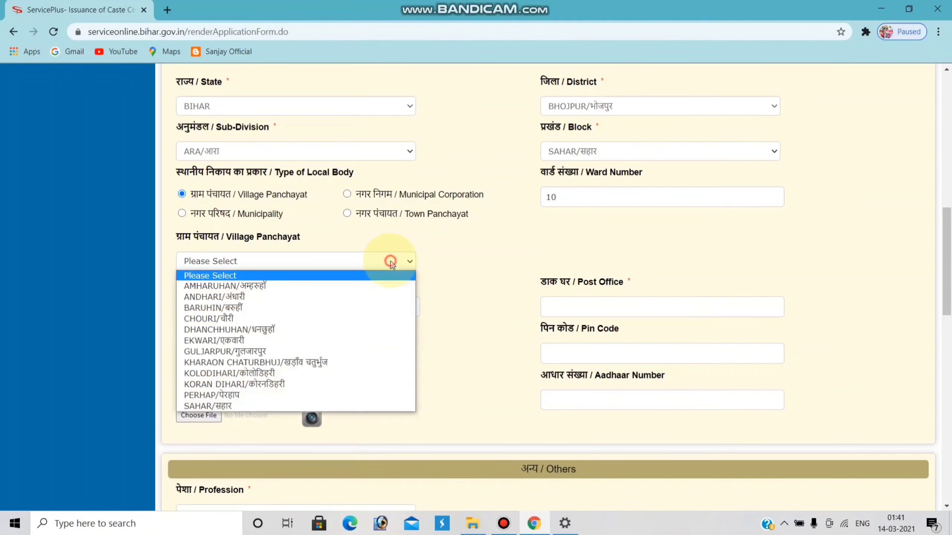
left_click(280, 381)
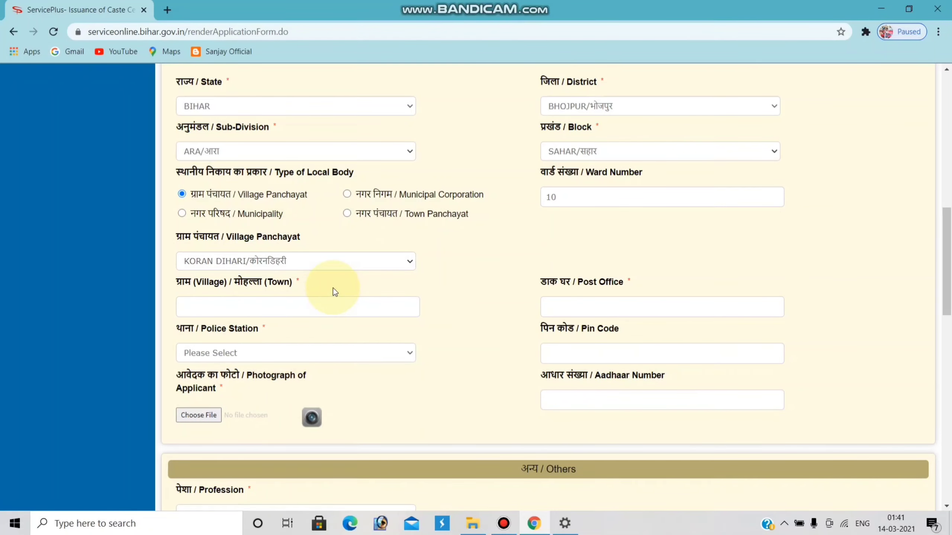
Step: Enter the village and post office, choose SAHAR police station, and fill in the PIN code
scroll(334, 290, "down", 1)
left_click(324, 244)
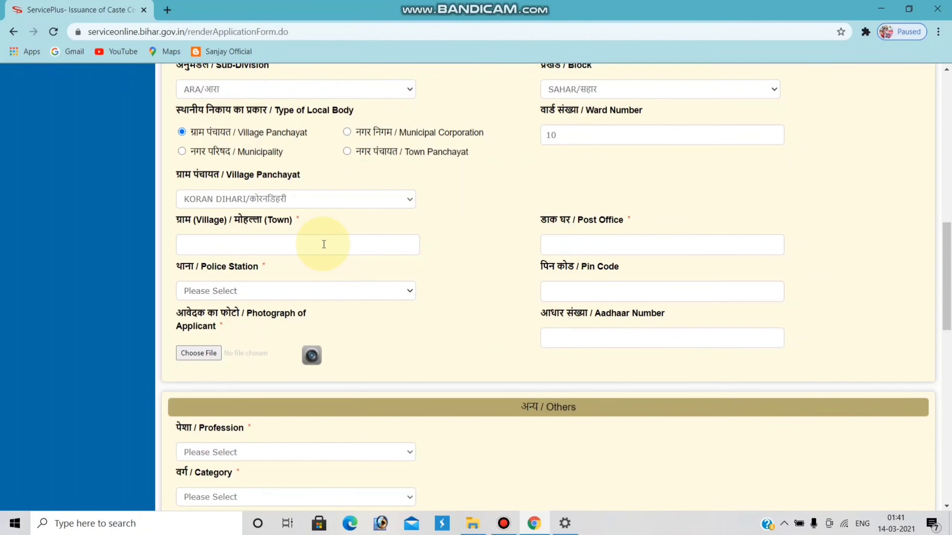
type("पेउर")
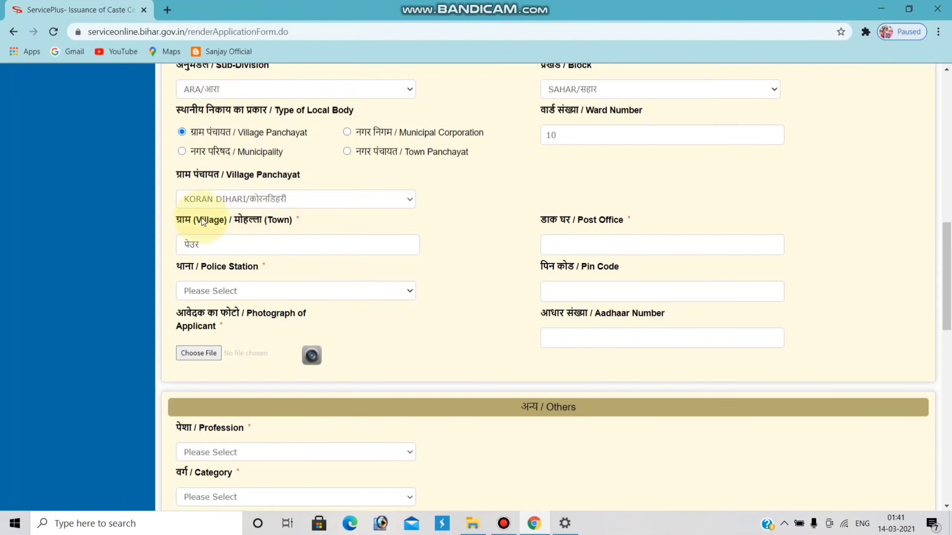
left_click(557, 245)
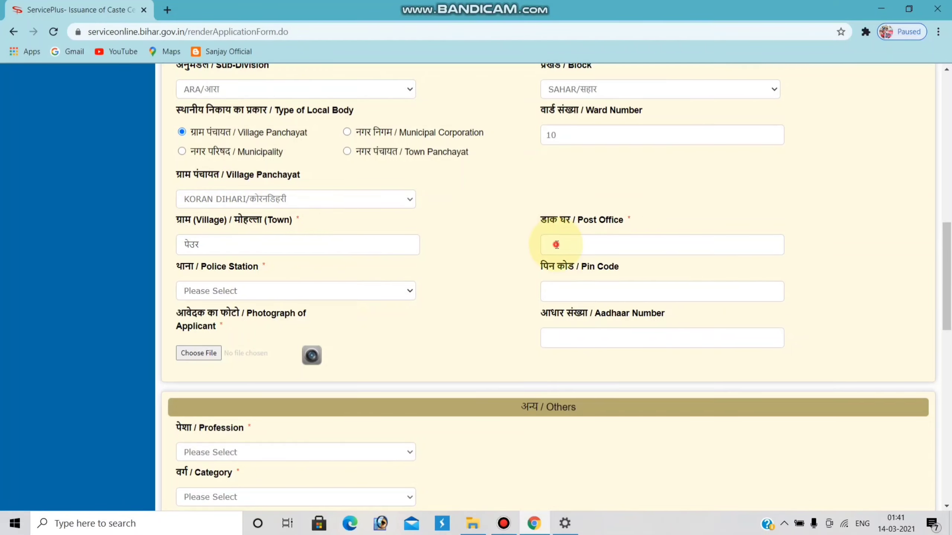
type("पेउर")
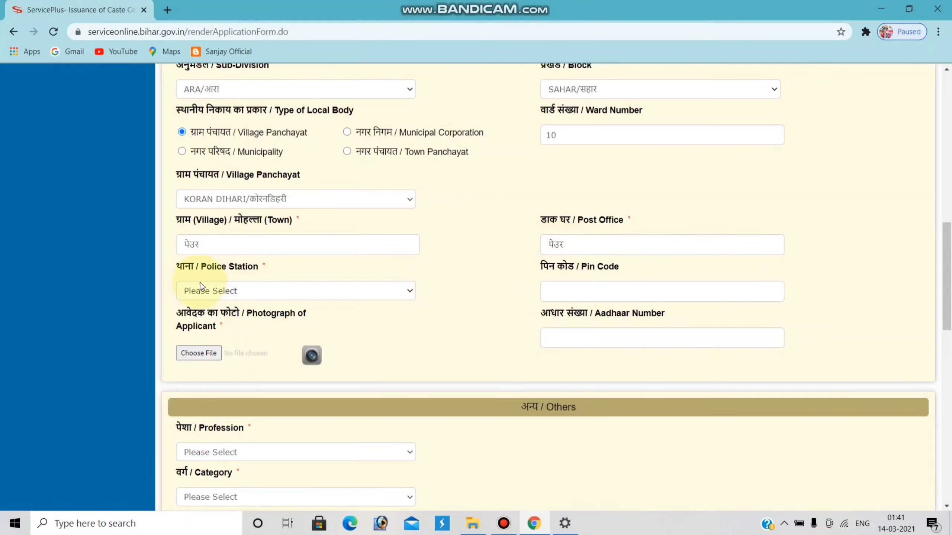
left_click(405, 293)
scroll(369, 277, "down", 1)
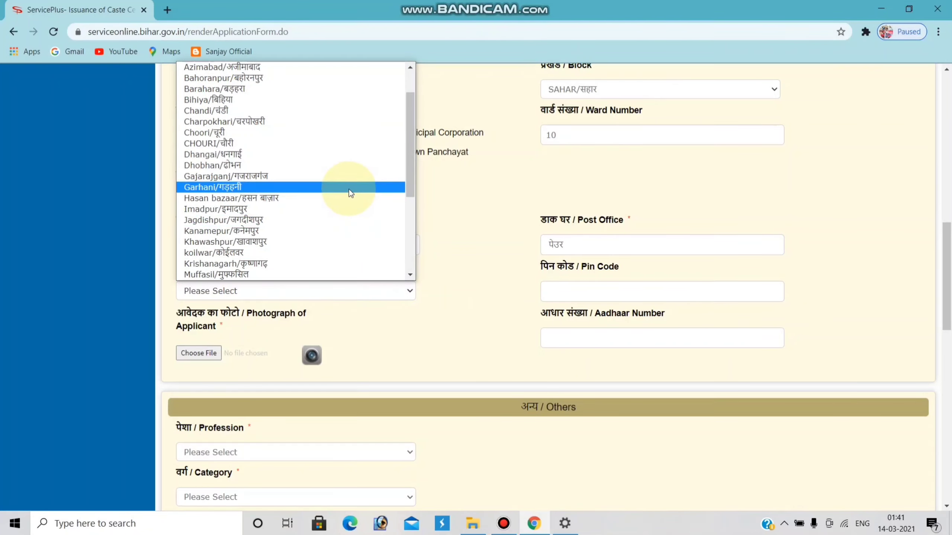
key("s")
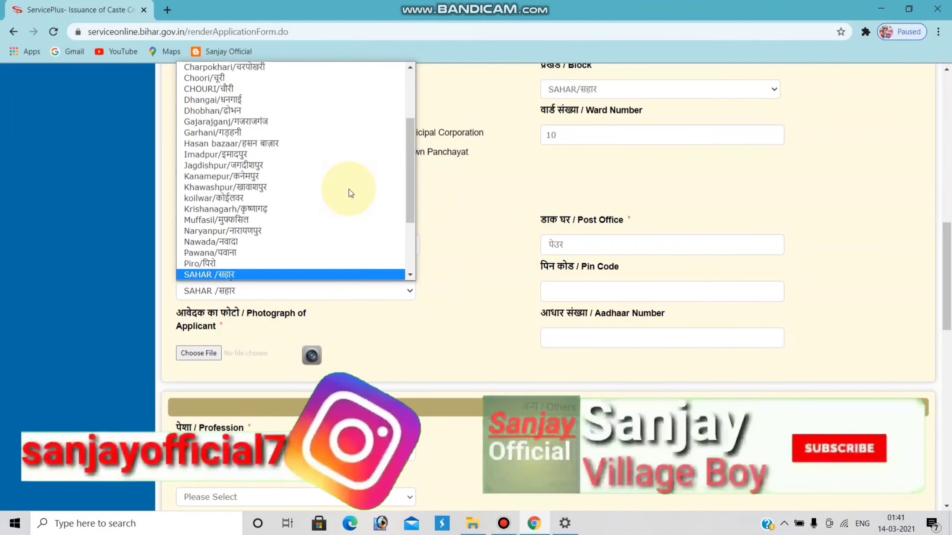
key("Return")
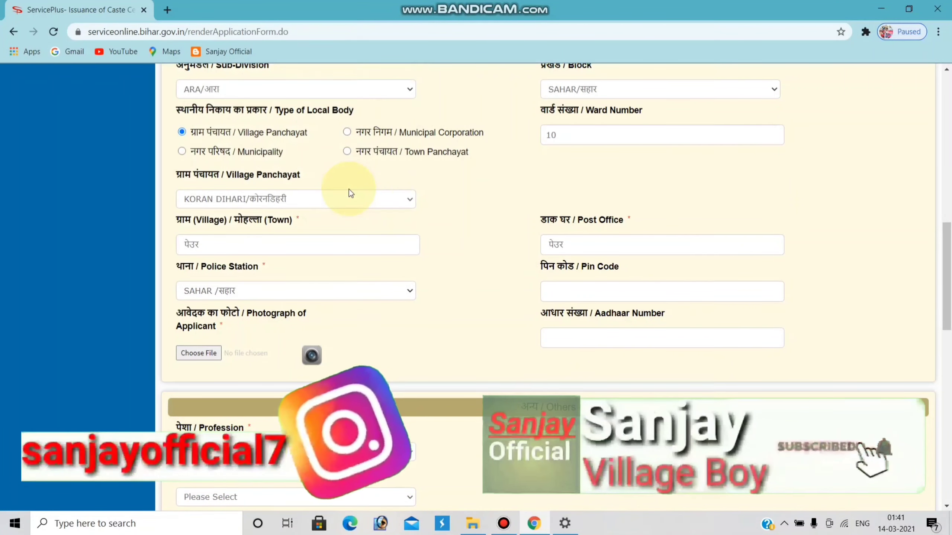
left_click(574, 292)
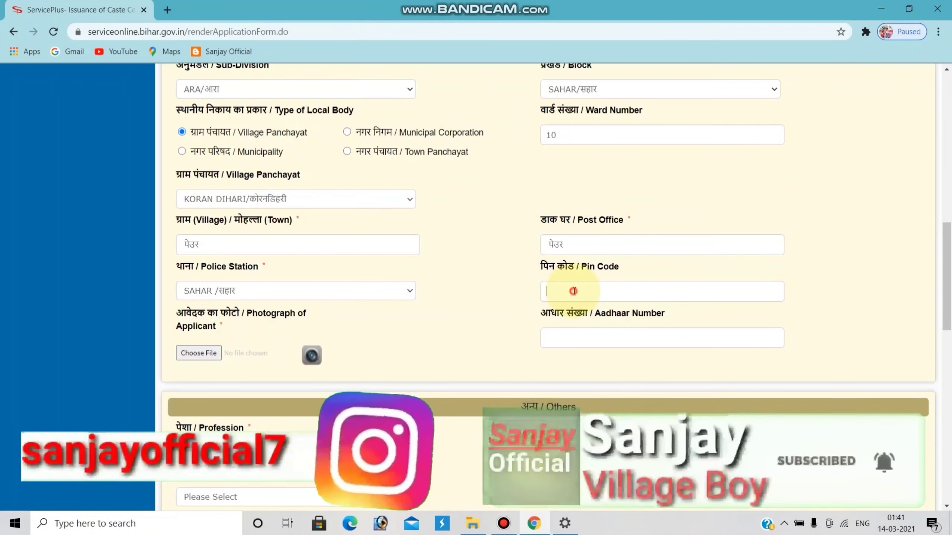
type("802")
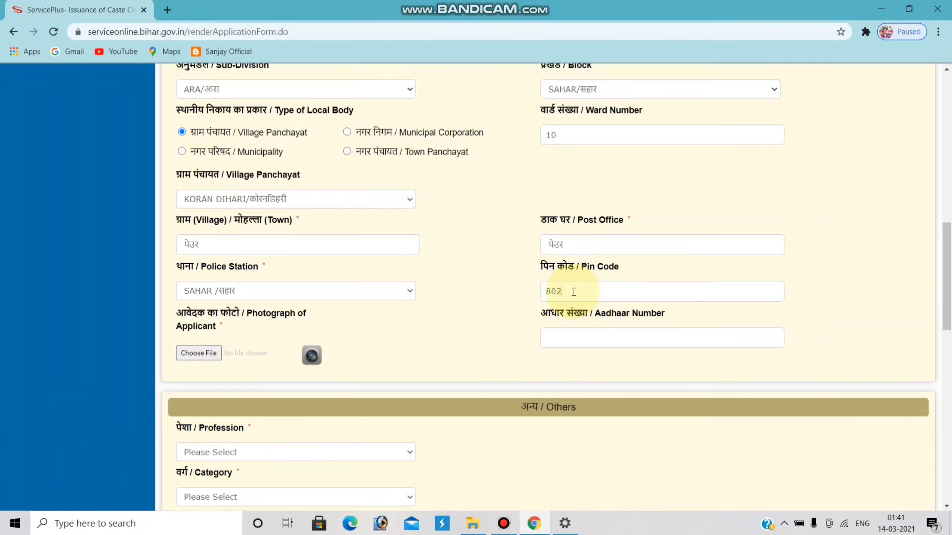
type("208")
scroll(264, 370, "down", 2)
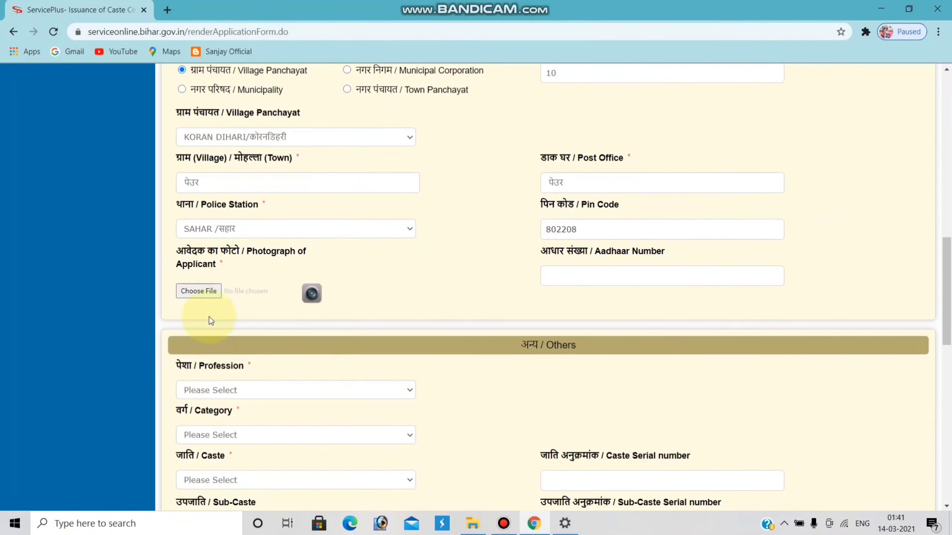
Step: Upload the applicant's photograph from a JPG file
left_click(207, 291)
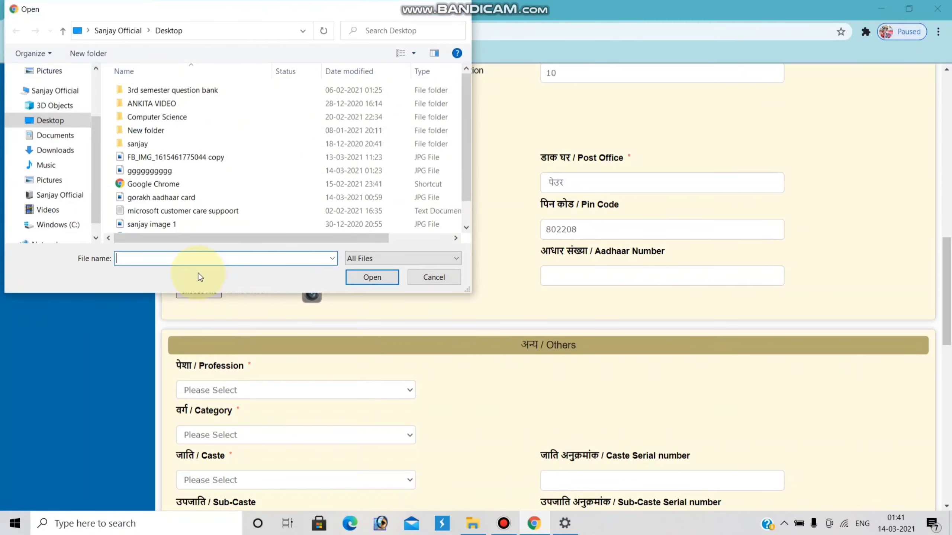
double_click(176, 171)
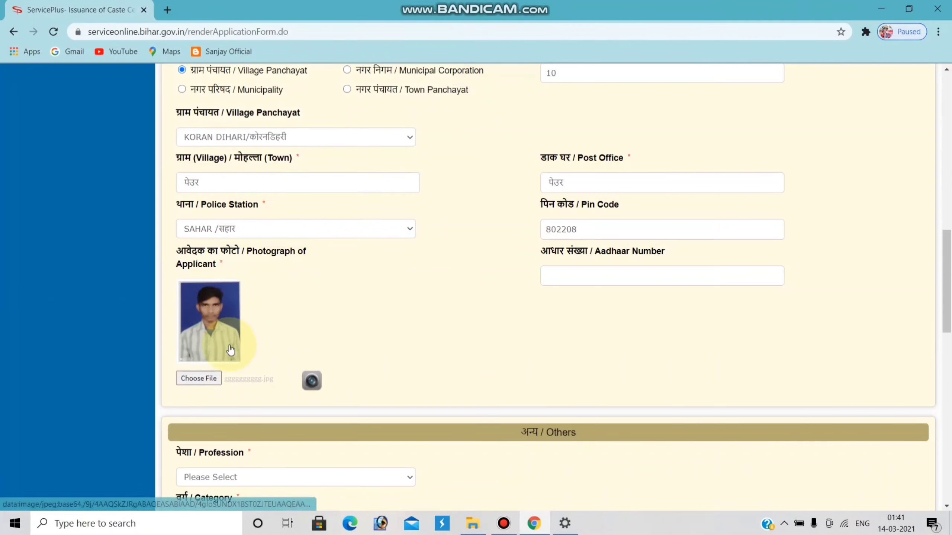
scroll(247, 350, "down", 2)
scroll(249, 356, "down", 5)
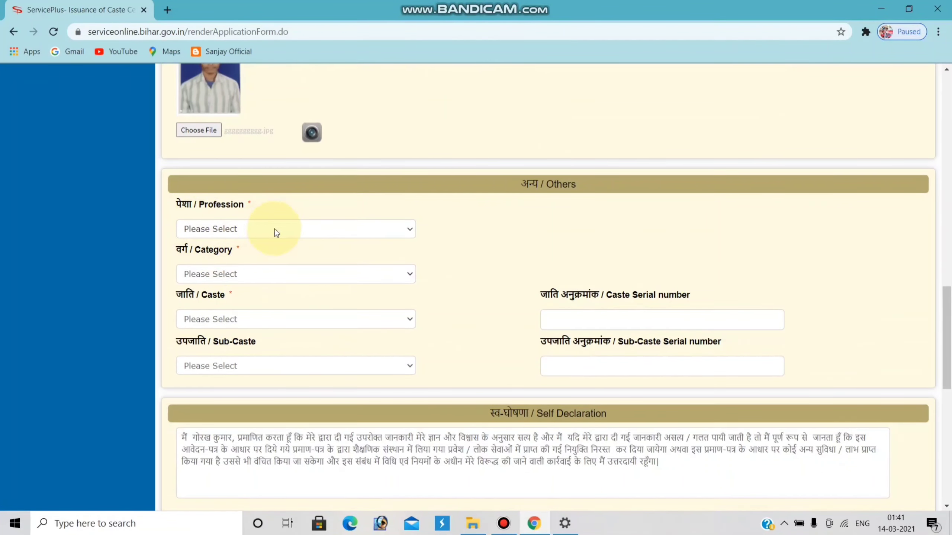
Step: Set the profession to Student and the category to अत्यंत पिछड़ा वर्ग (अनुसूची-1)
left_click(275, 229)
left_click(259, 255)
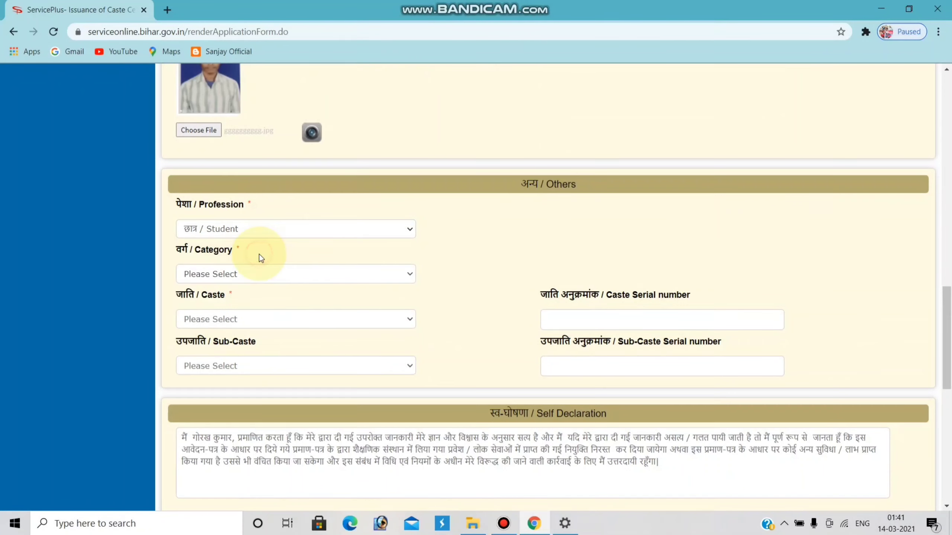
left_click(248, 273)
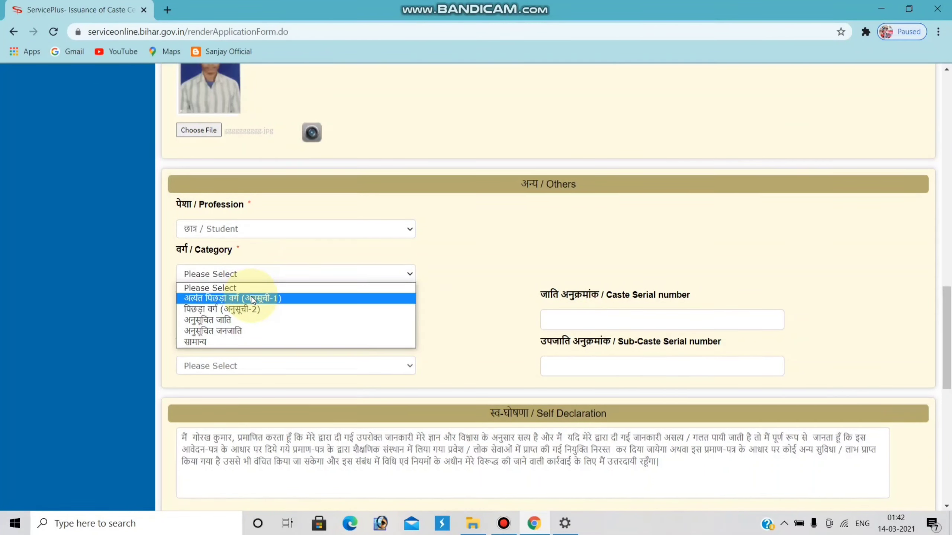
left_click(252, 299)
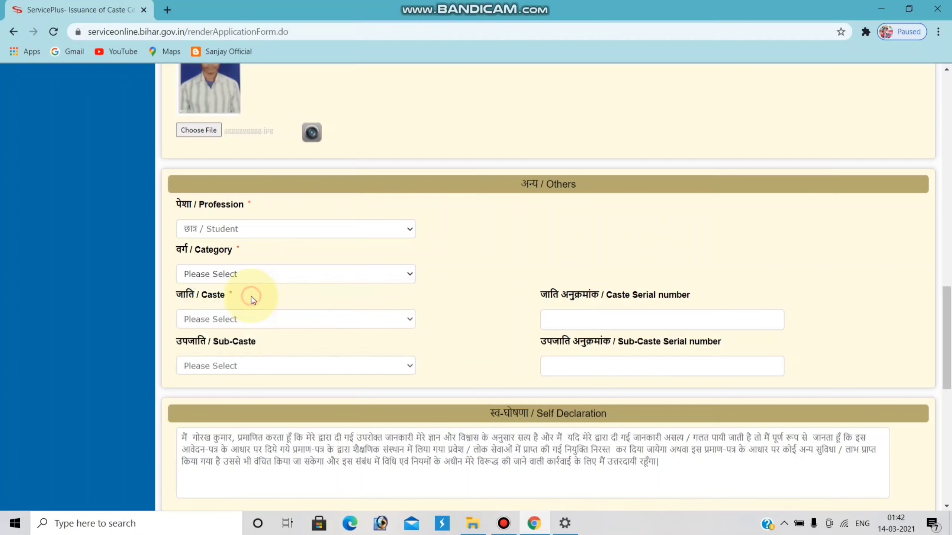
Step: Select Mallah / मल्लाह as the caste, giving caste serial number 64
left_click(297, 319)
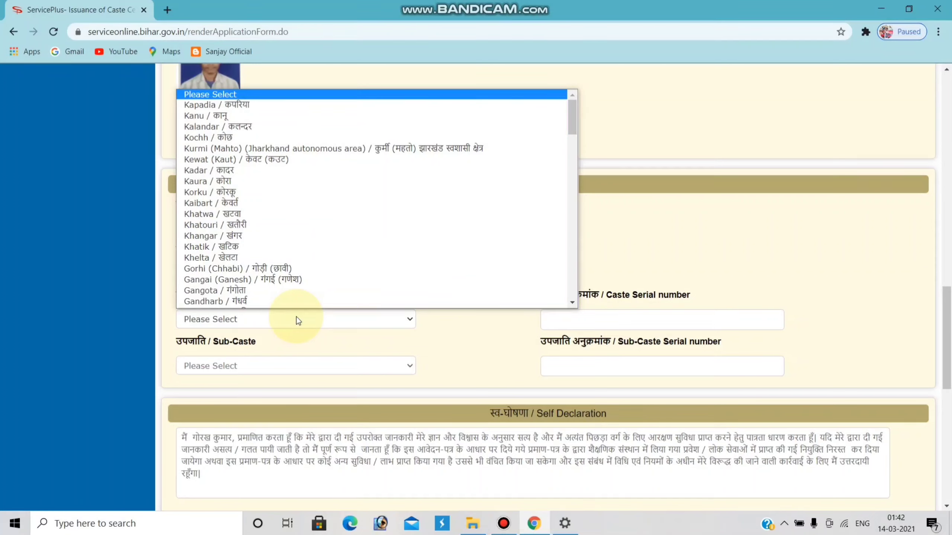
type("mali")
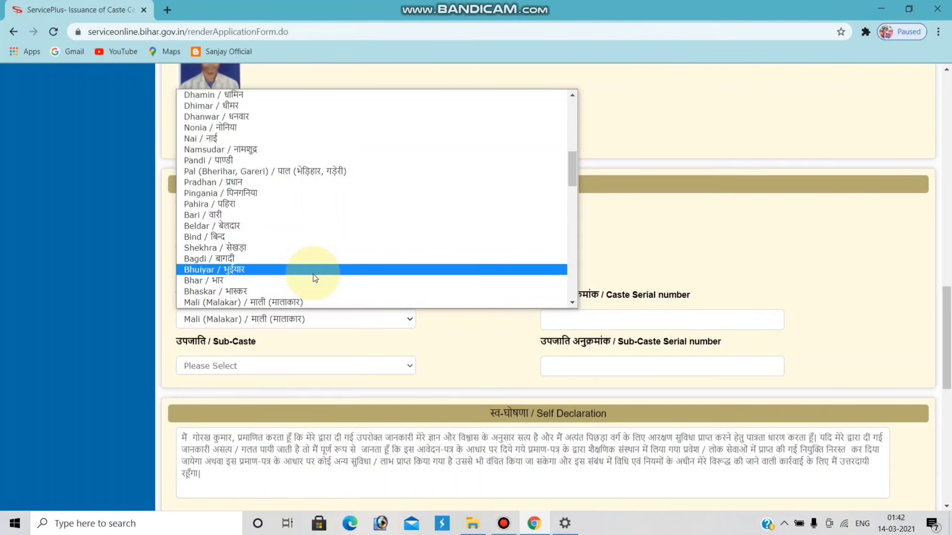
type("ma")
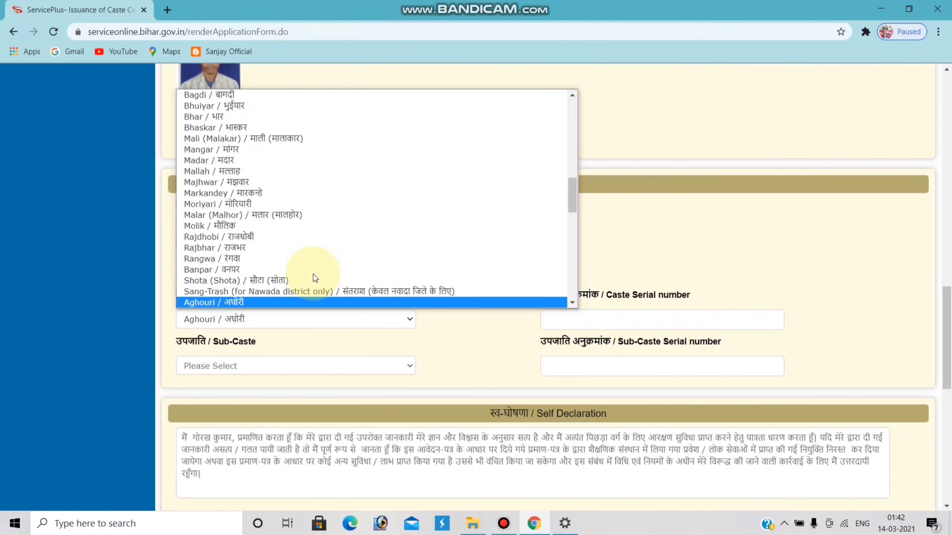
type("l")
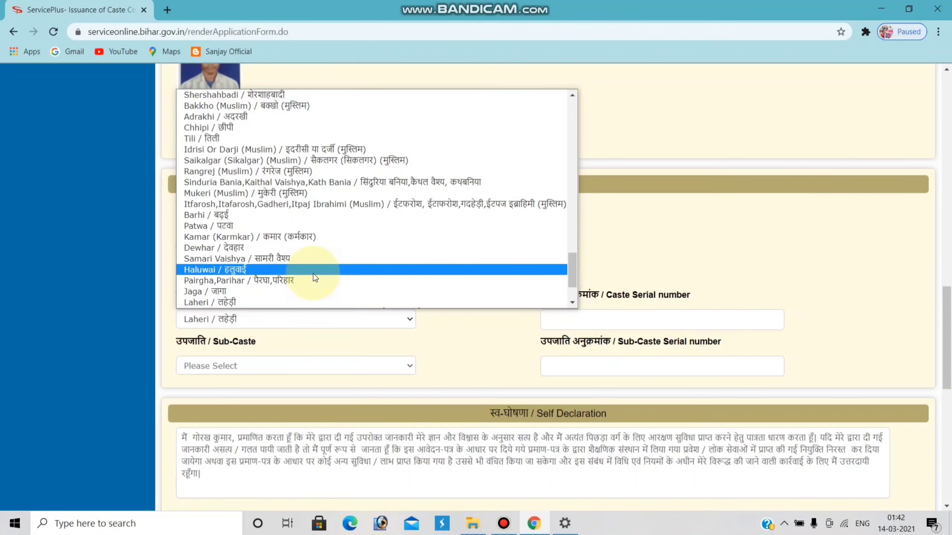
scroll(378, 195, "down", 2)
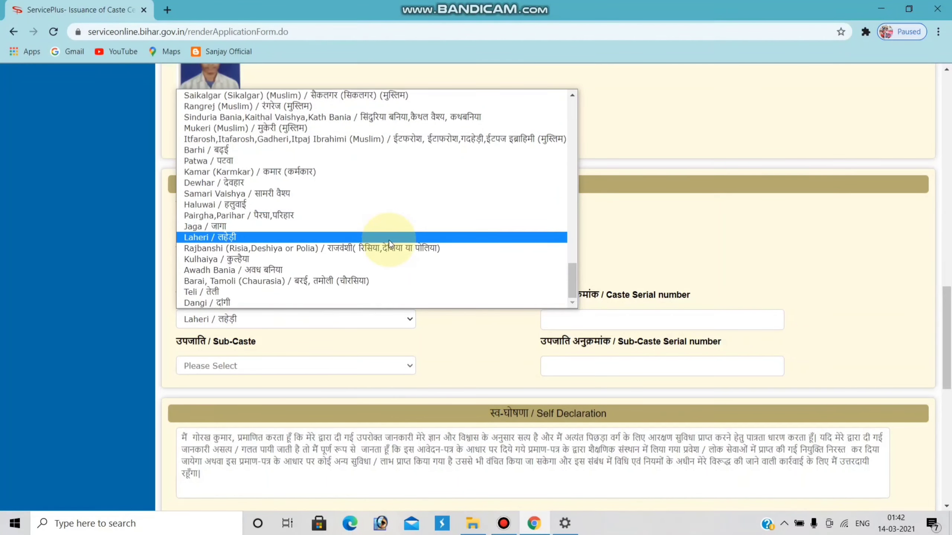
scroll(455, 233, "up", 20)
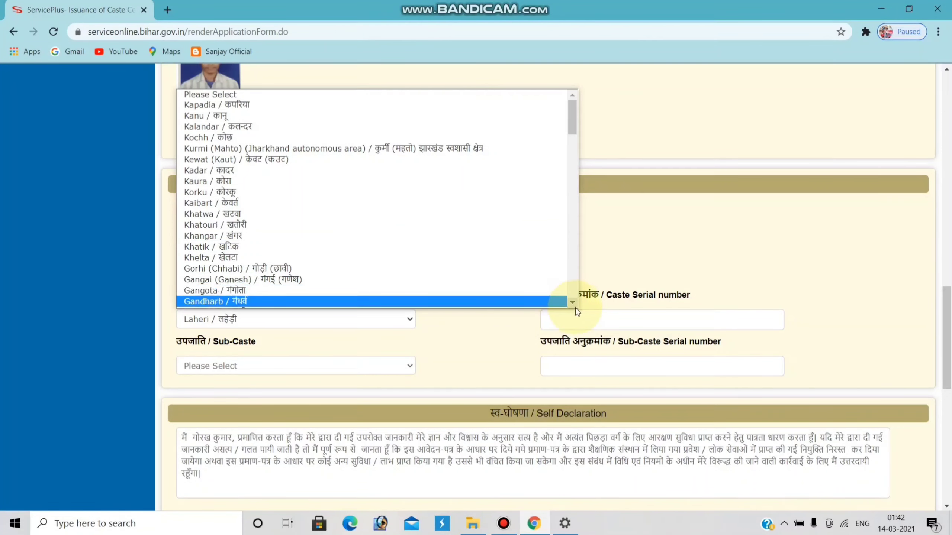
left_click_drag(575, 303, 553, 302)
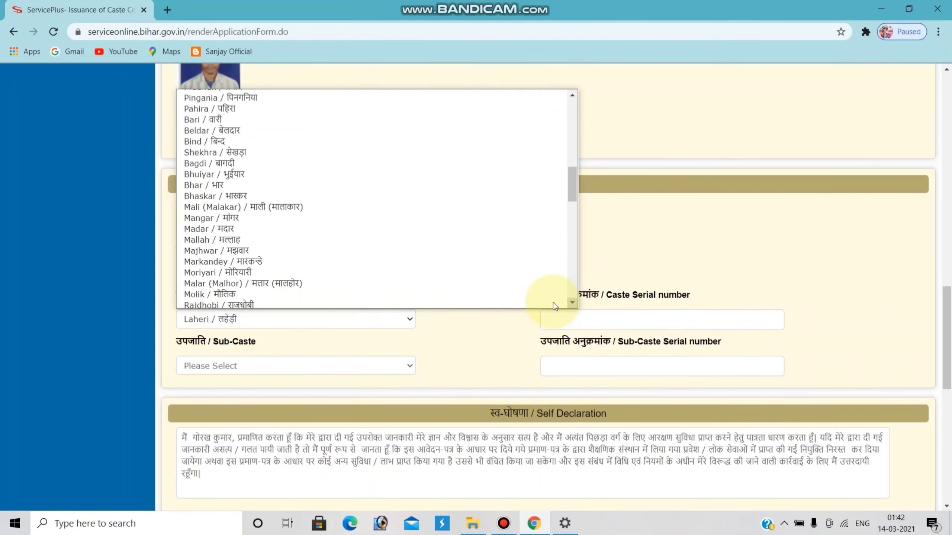
left_click(335, 240)
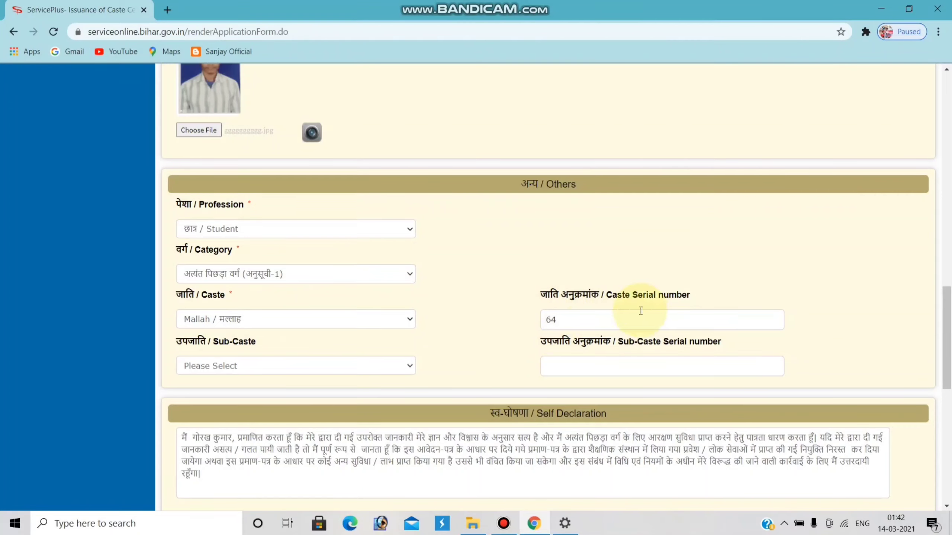
scroll(324, 310, "down", 1)
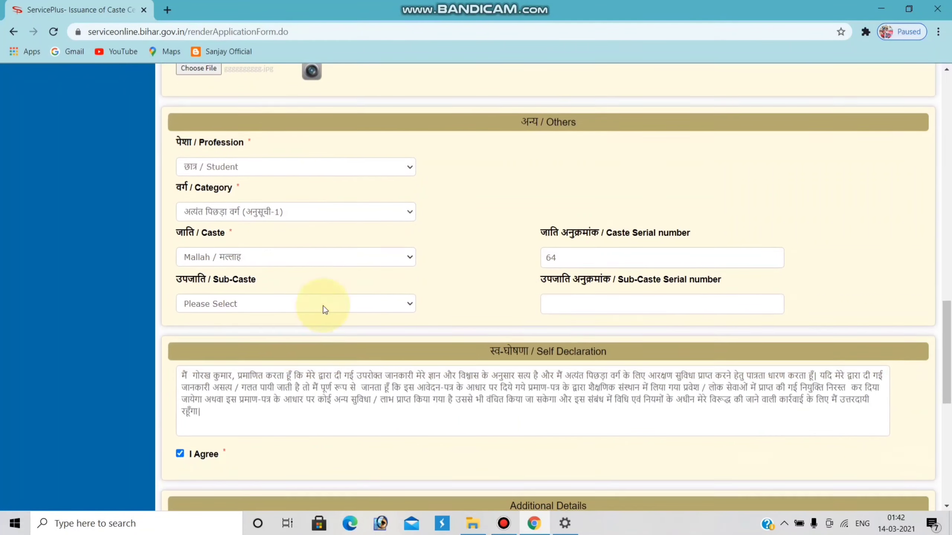
Step: Check the Sub-Caste dropdown and leave it at Please Select
left_click(409, 304)
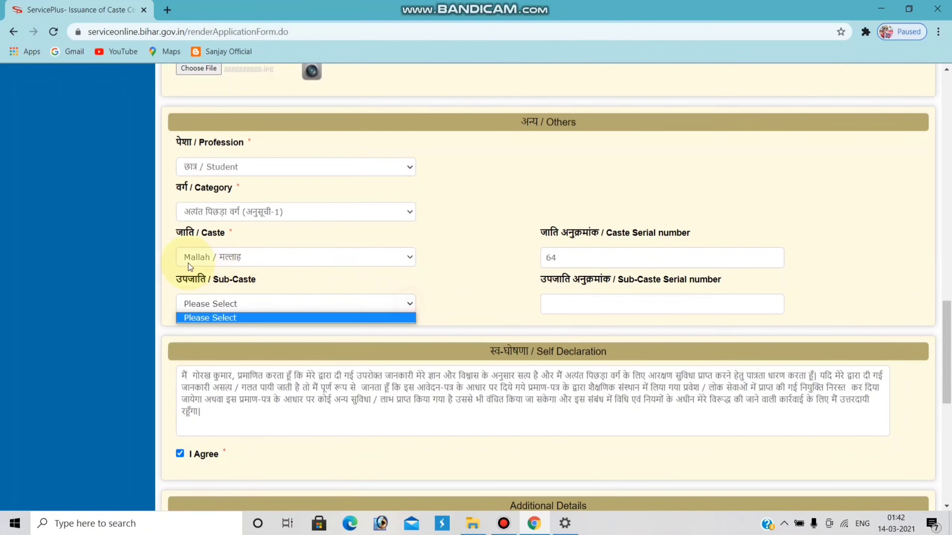
left_click(403, 314)
left_click(403, 303)
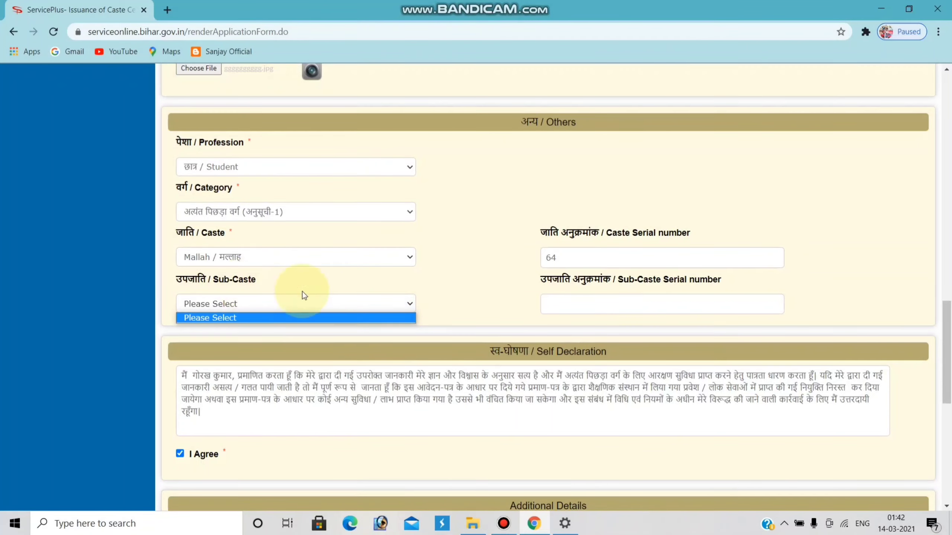
scroll(592, 306, "down", 5)
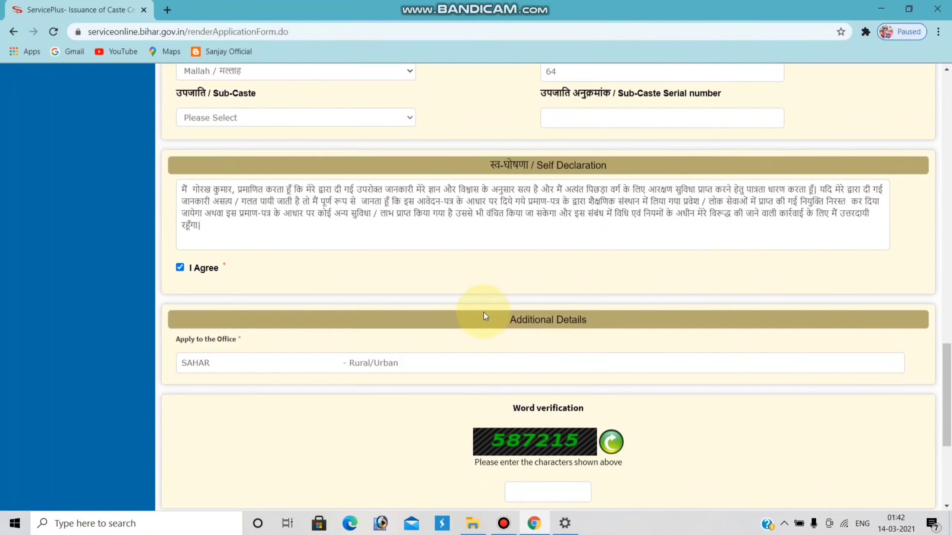
scroll(418, 346, "down", 3)
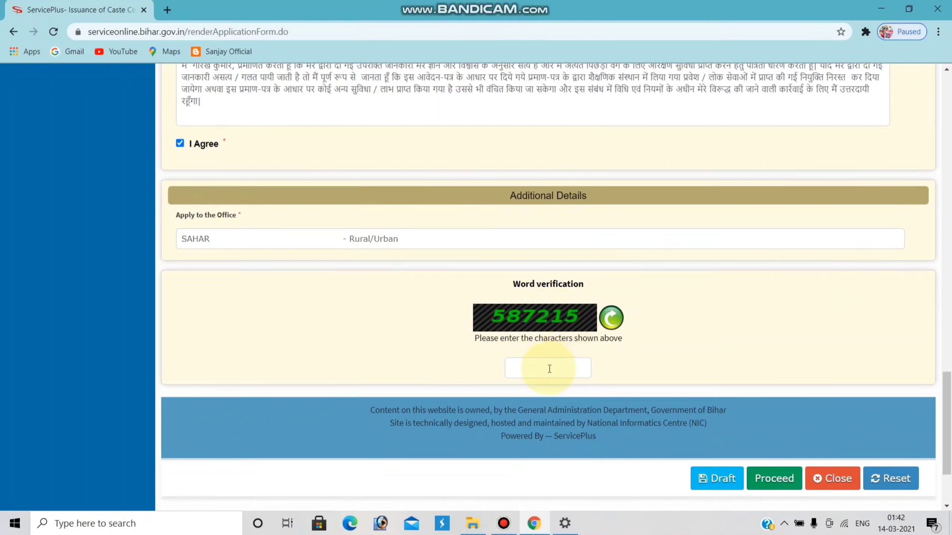
Step: Enter the word-verification characters, review the filled form, and proceed
left_click(548, 368)
scroll(718, 355, "up", 15)
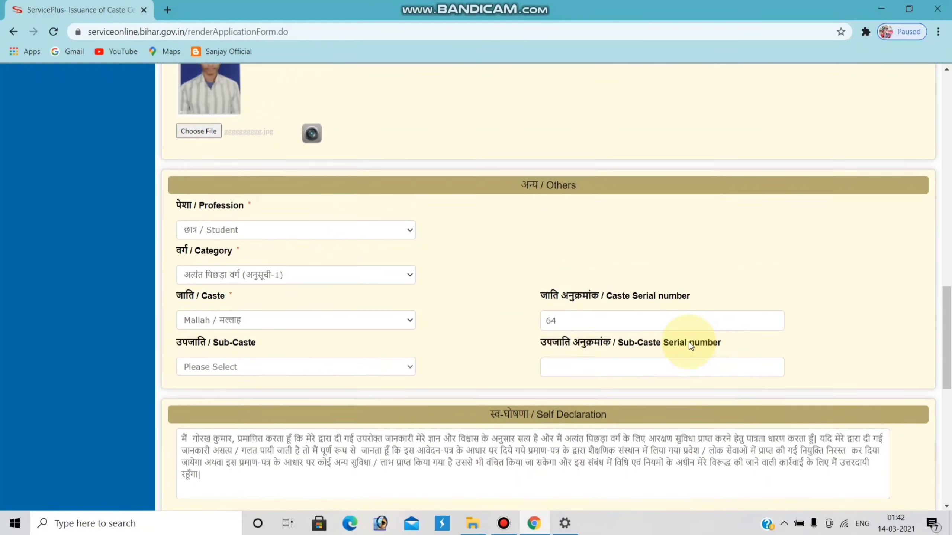
scroll(691, 347, "up", 10)
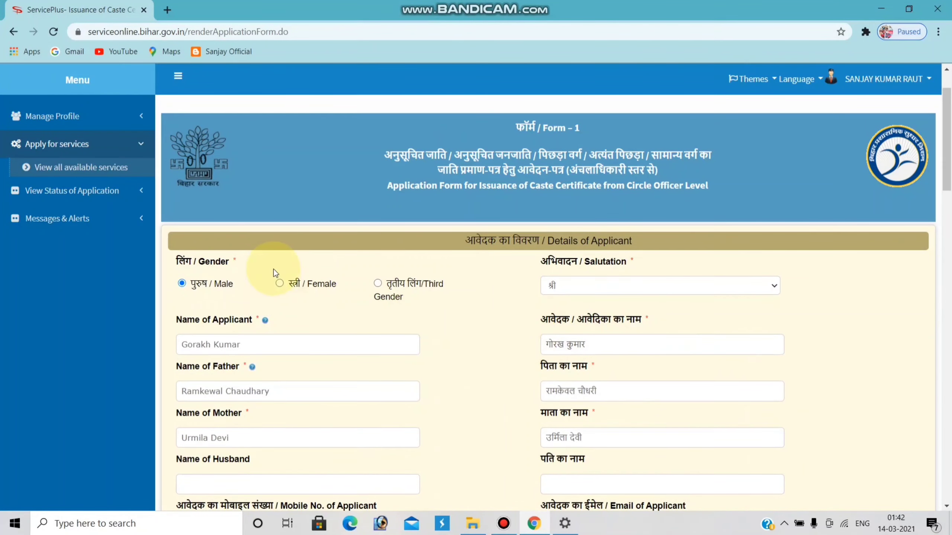
scroll(273, 267, "down", 3)
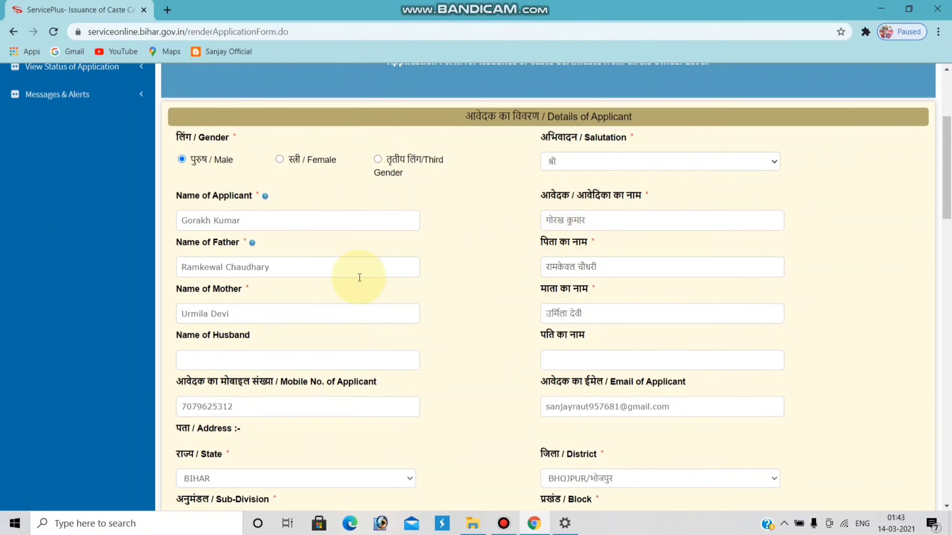
scroll(513, 264, "down", 2)
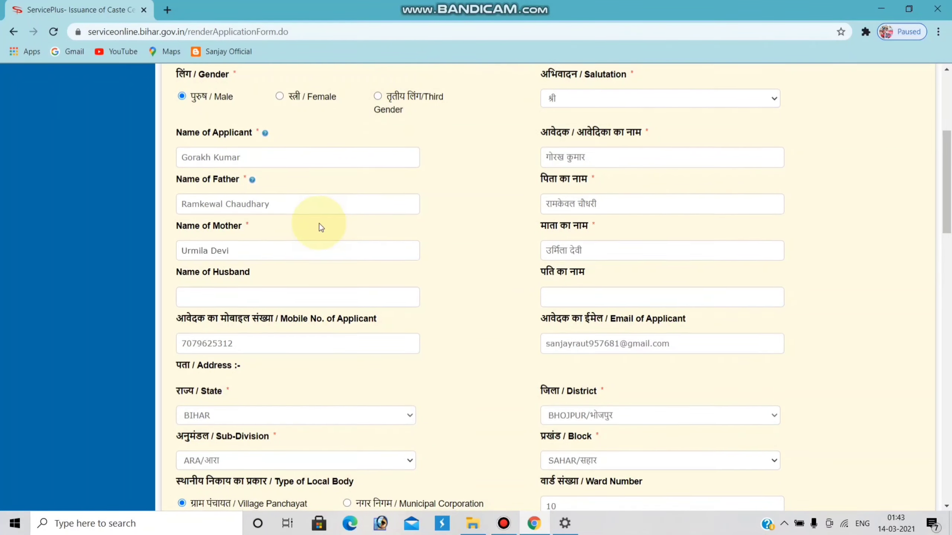
scroll(319, 225, "down", 2)
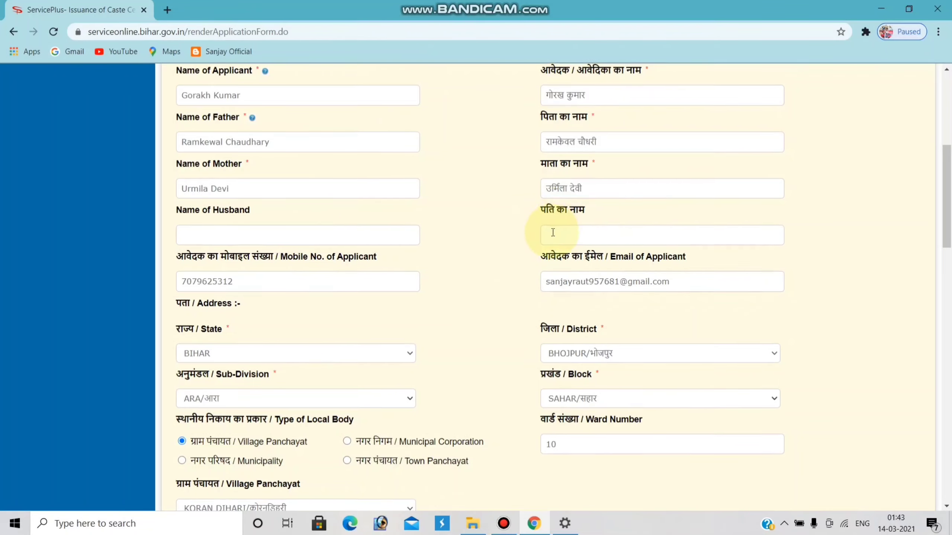
scroll(522, 253, "down", 4)
scroll(403, 234, "down", 1)
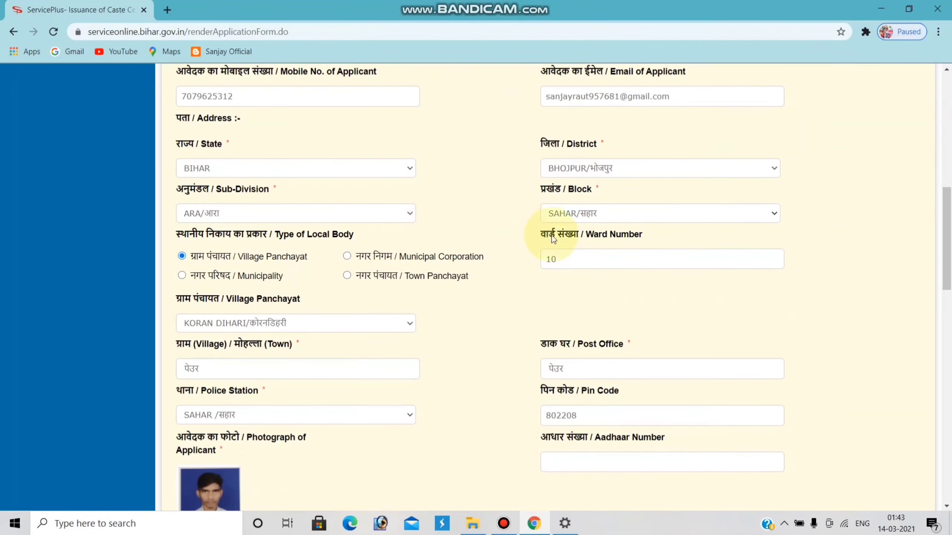
scroll(554, 239, "down", 5)
scroll(555, 244, "down", 12)
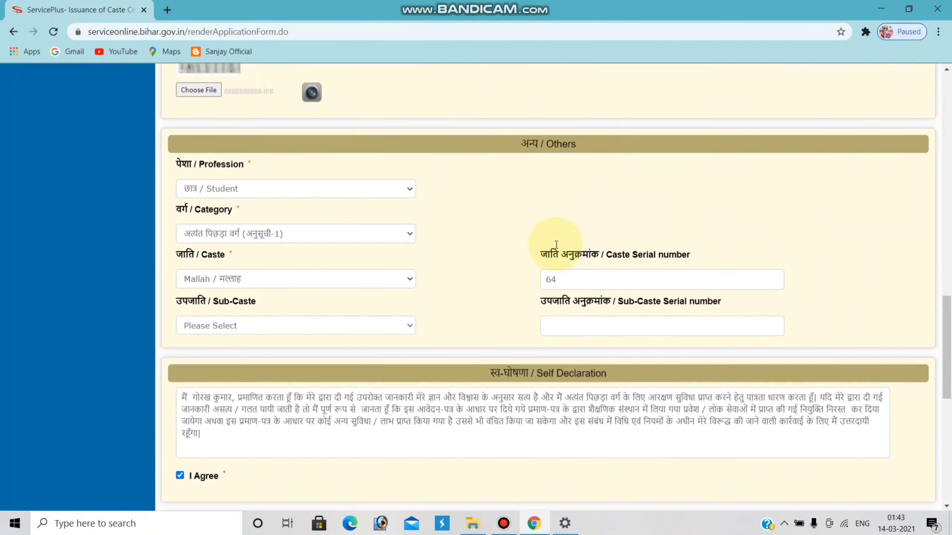
scroll(556, 244, "down", 10)
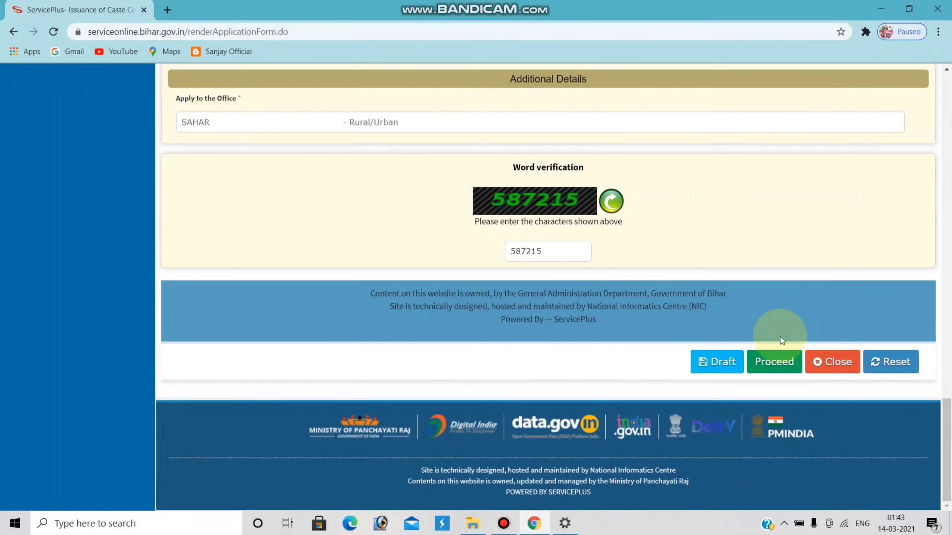
left_click(774, 363)
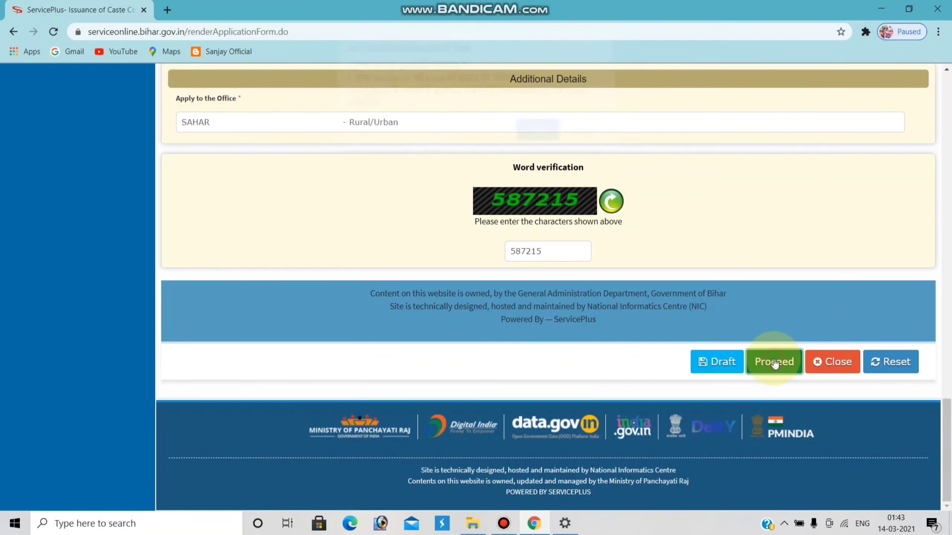
Step: Confirm with OK and review the draft application preview and its draft reference number
left_click(536, 139)
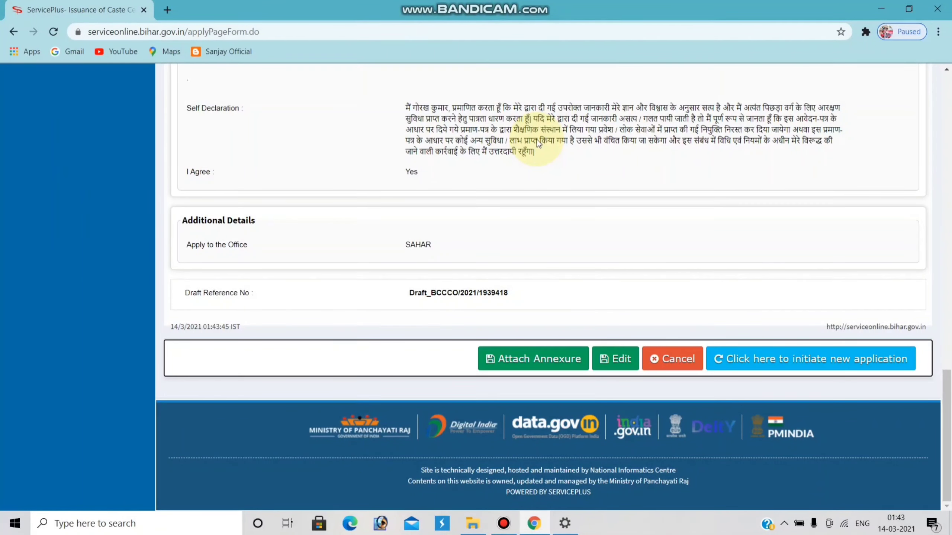
scroll(537, 139, "up", 15)
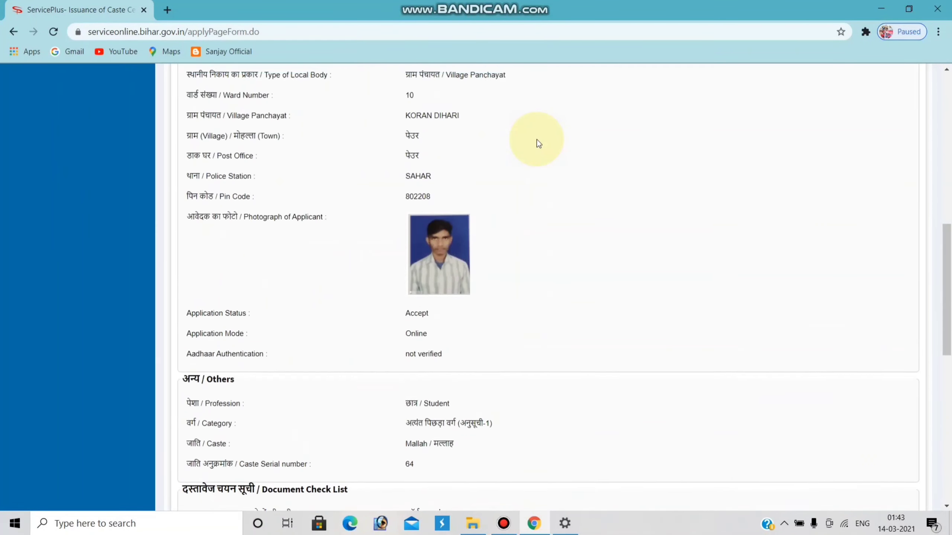
scroll(537, 140, "up", 10)
scroll(528, 146, "down", 3)
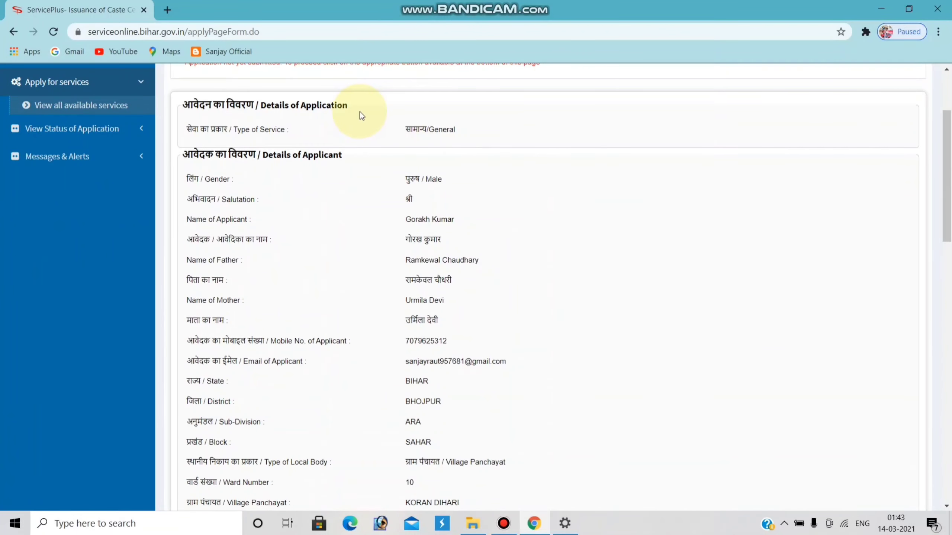
scroll(361, 116, "up", 2)
scroll(391, 180, "down", 1)
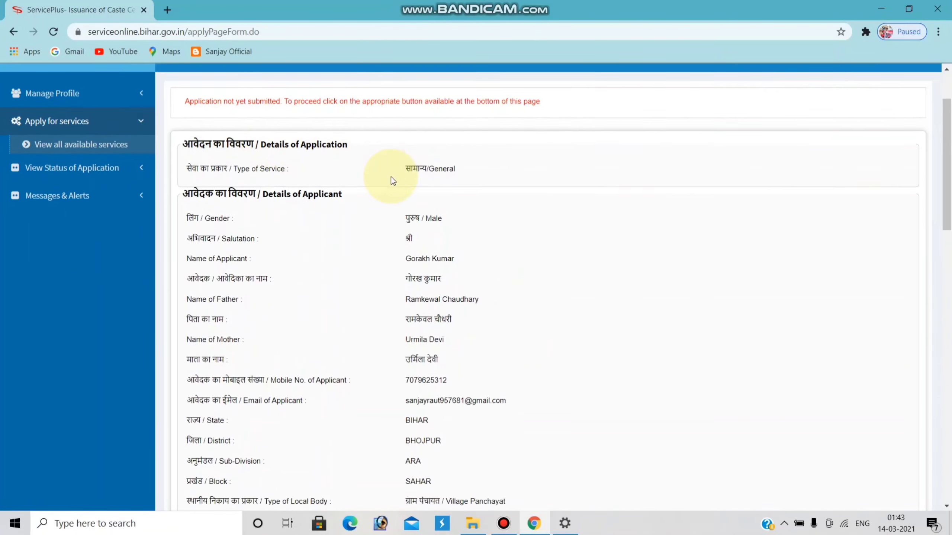
scroll(391, 176, "down", 4)
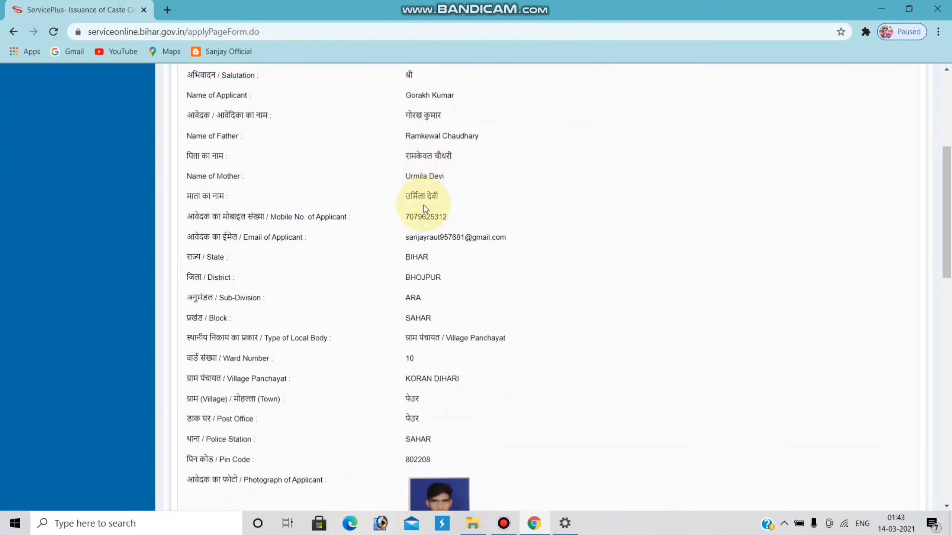
scroll(420, 232, "down", 6)
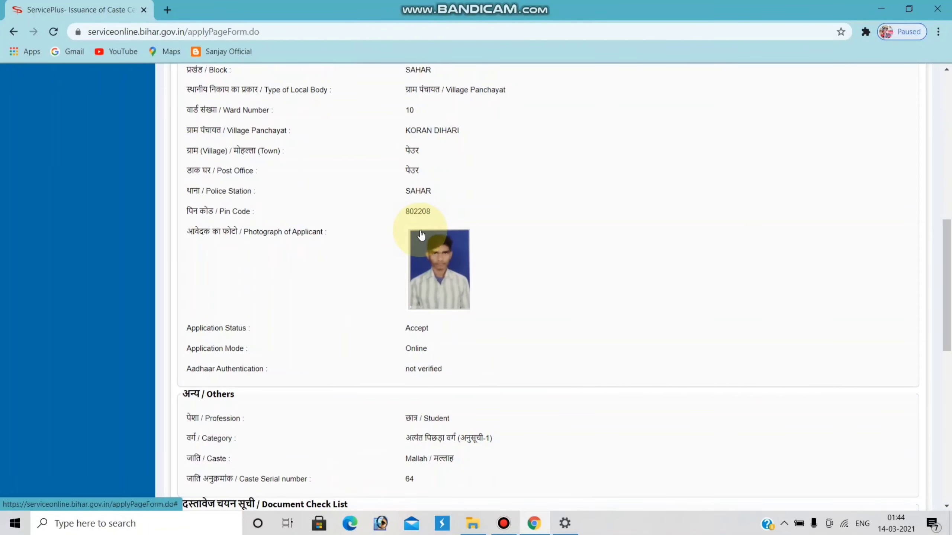
scroll(422, 234, "down", 3)
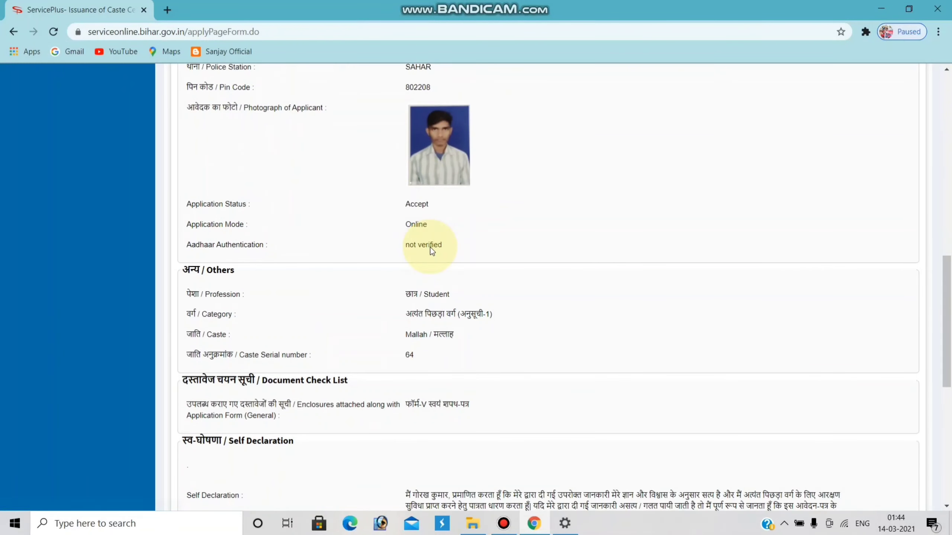
scroll(432, 250, "down", 10)
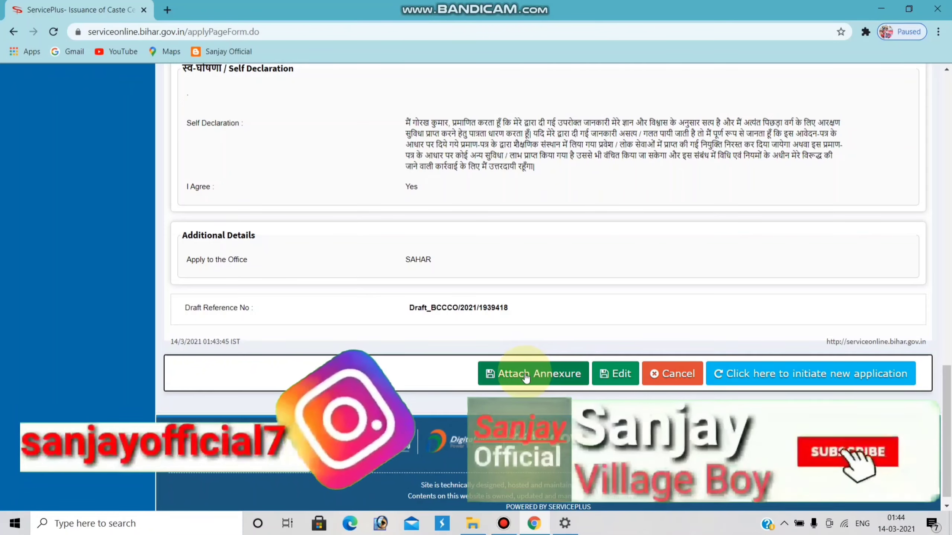
Step: Attach the Aadhaar card JPG as the आधार कार्ड enclosure and save the annexure
left_click(543, 374)
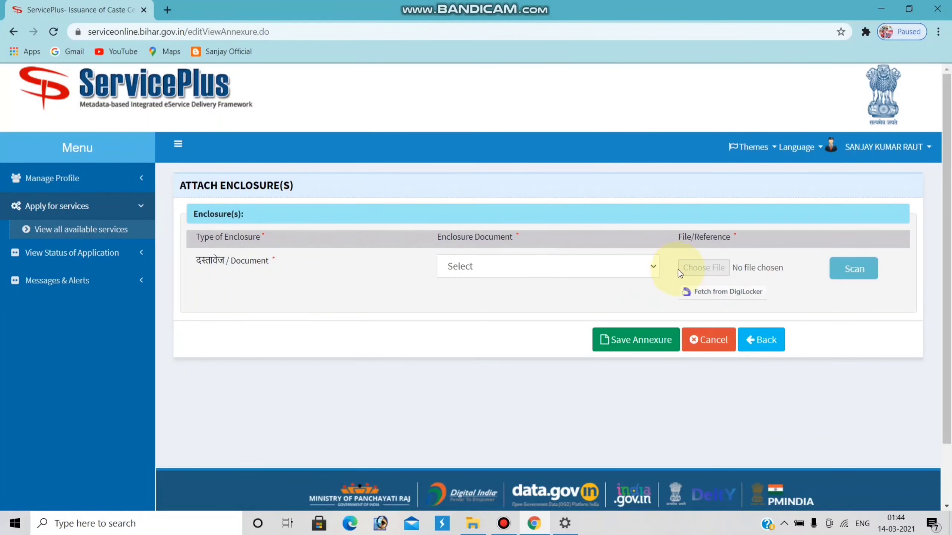
left_click(652, 266)
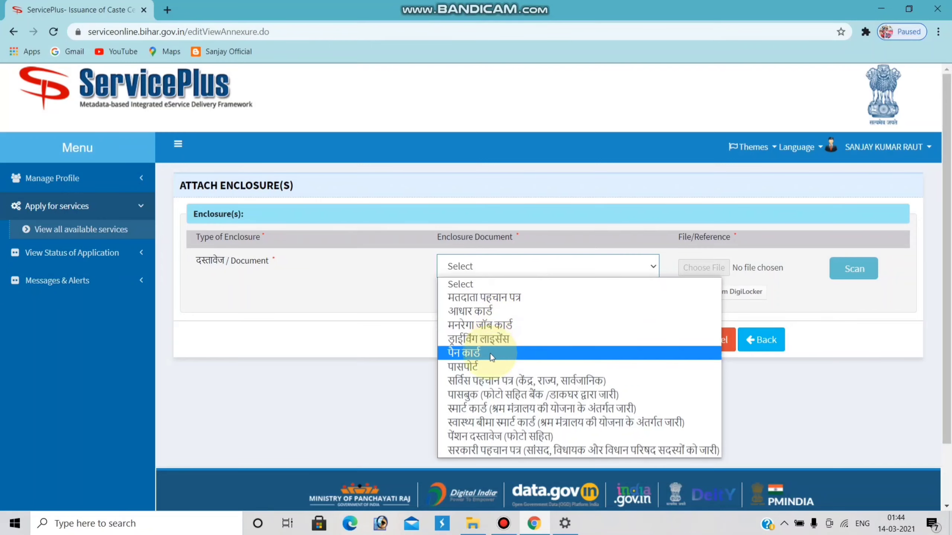
left_click(491, 318)
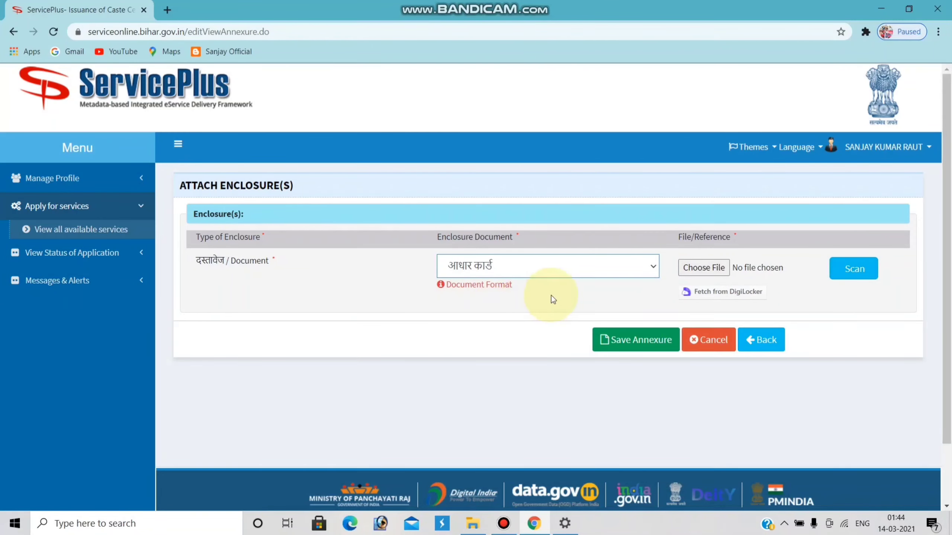
left_click(705, 269)
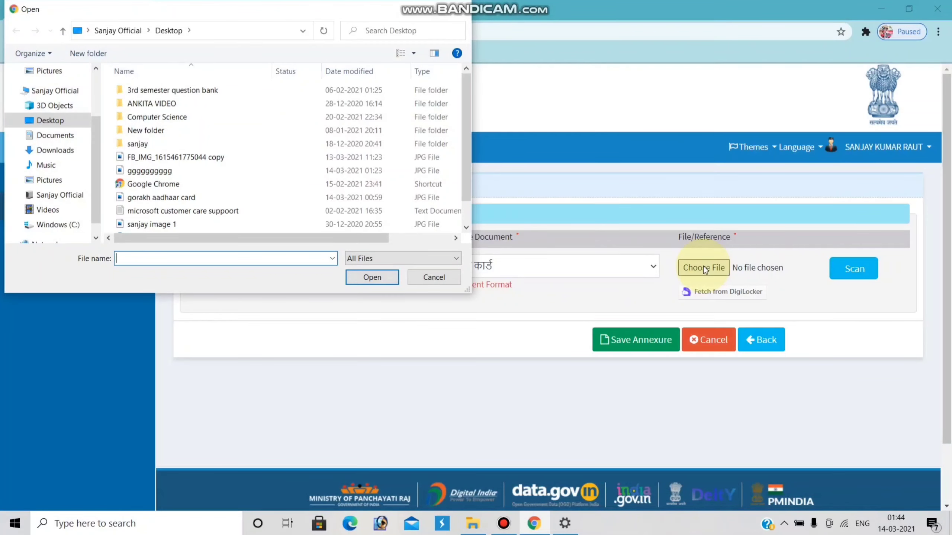
double_click(230, 198)
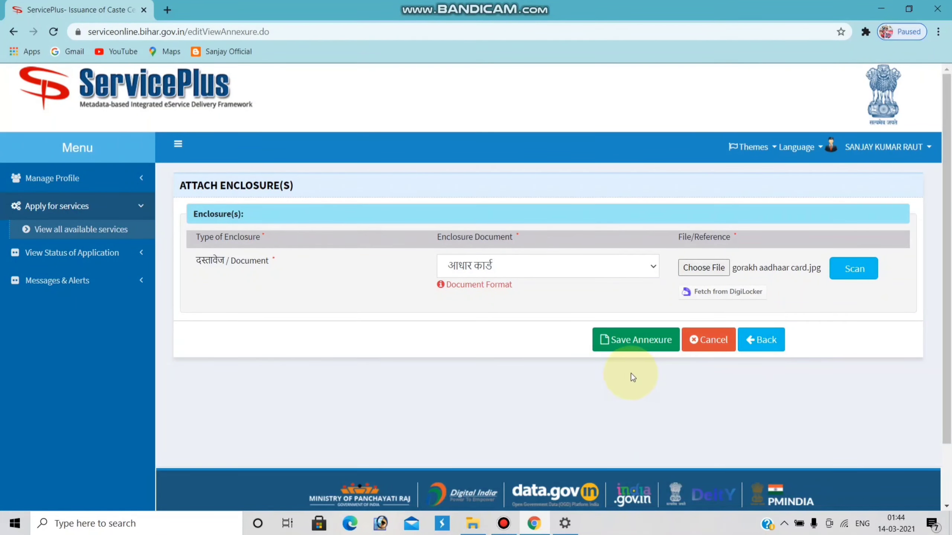
left_click(634, 340)
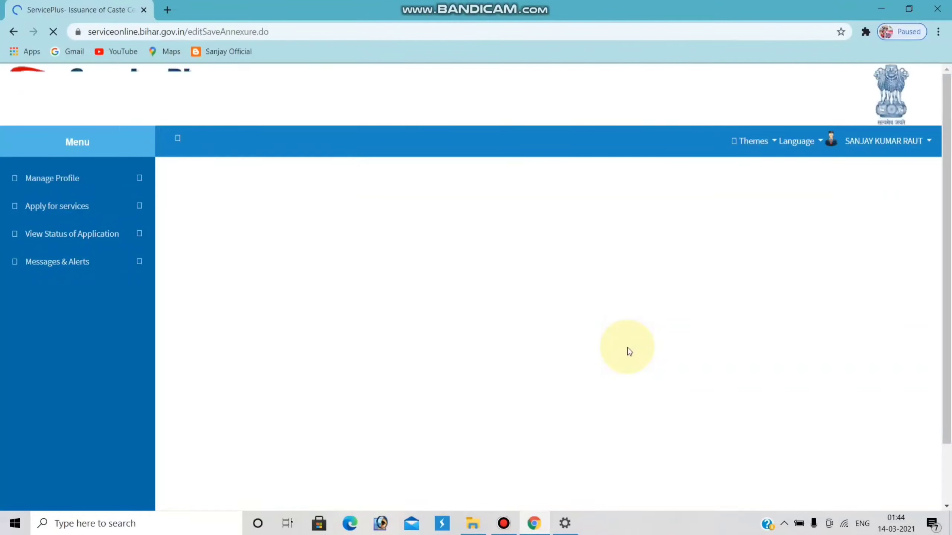
Step: Review the application preview and submit the caste certificate application
scroll(562, 342, "up", 5)
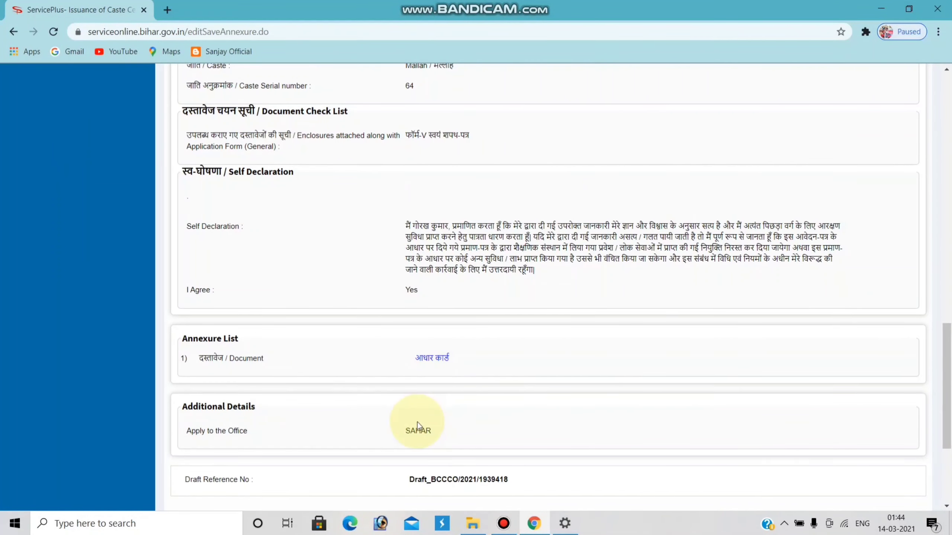
scroll(418, 422, "up", 4)
scroll(418, 421, "up", 20)
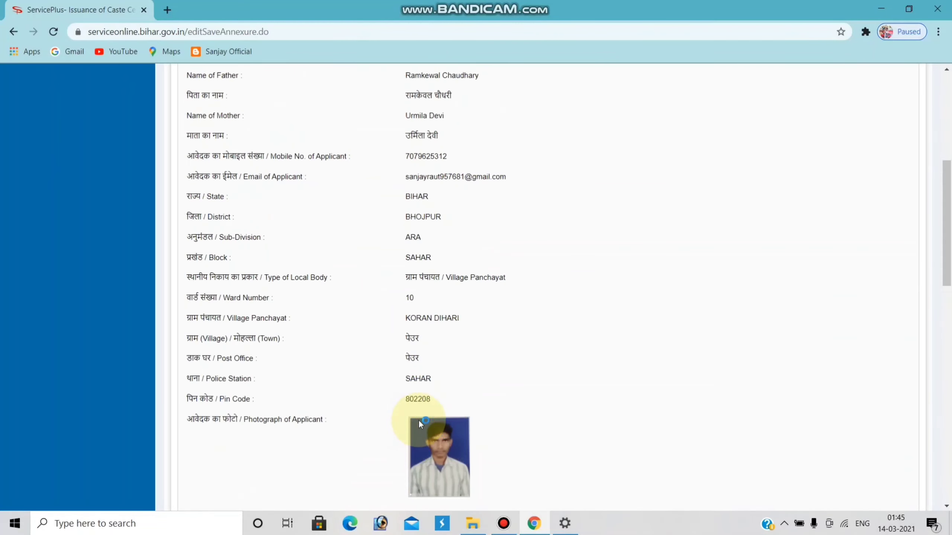
scroll(461, 349, "down", 12)
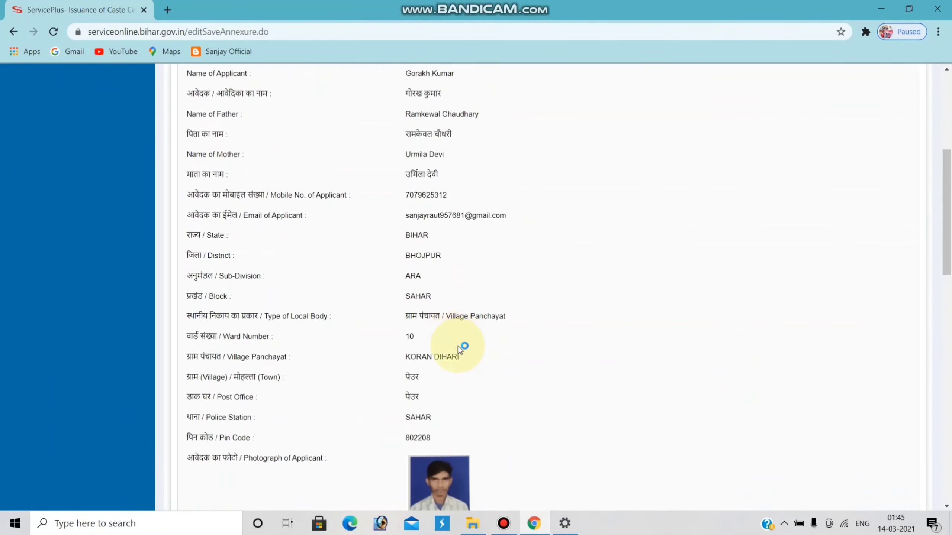
scroll(459, 351, "down", 16)
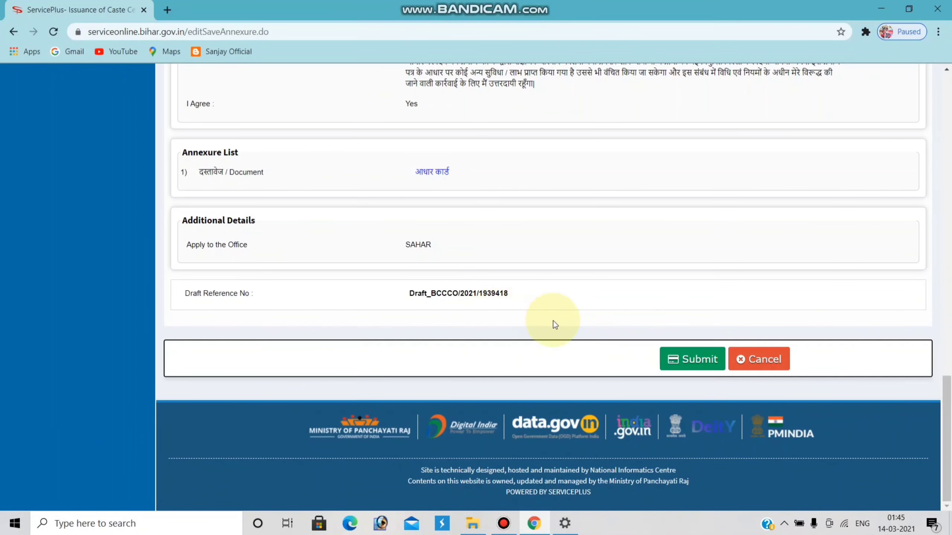
left_click(705, 358)
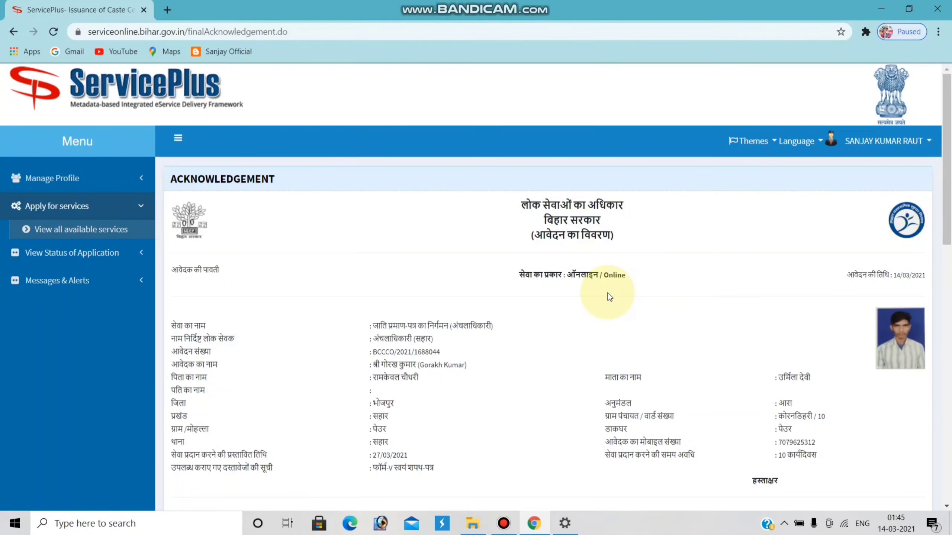
Step: Open the acknowledgement's 2-page print preview set to Save as PDF
scroll(618, 285, "down", 2)
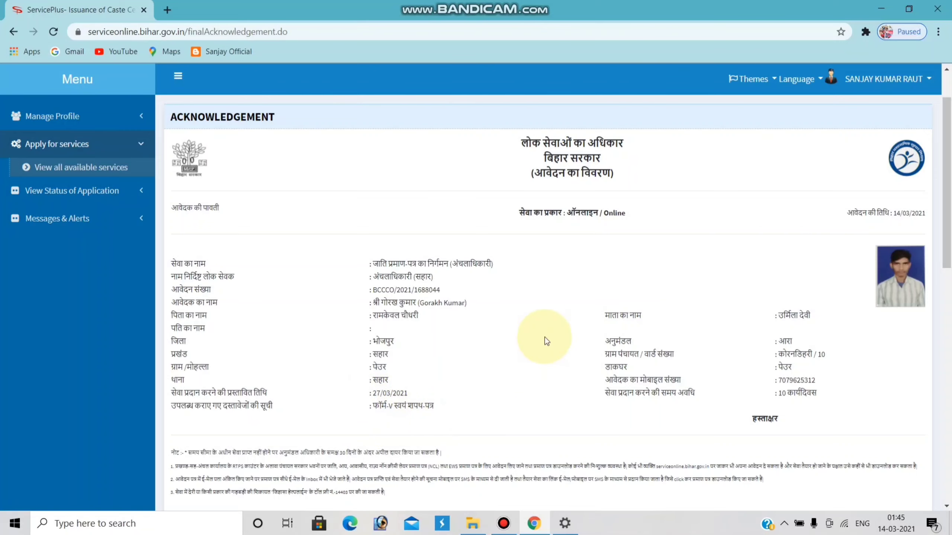
scroll(593, 279, "up", 2)
scroll(594, 279, "down", 2)
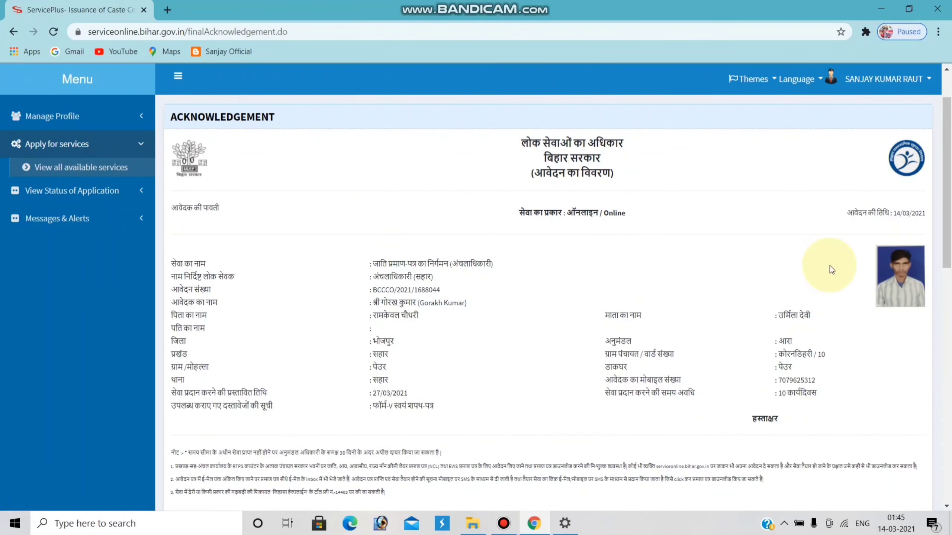
scroll(830, 265, "down", 15)
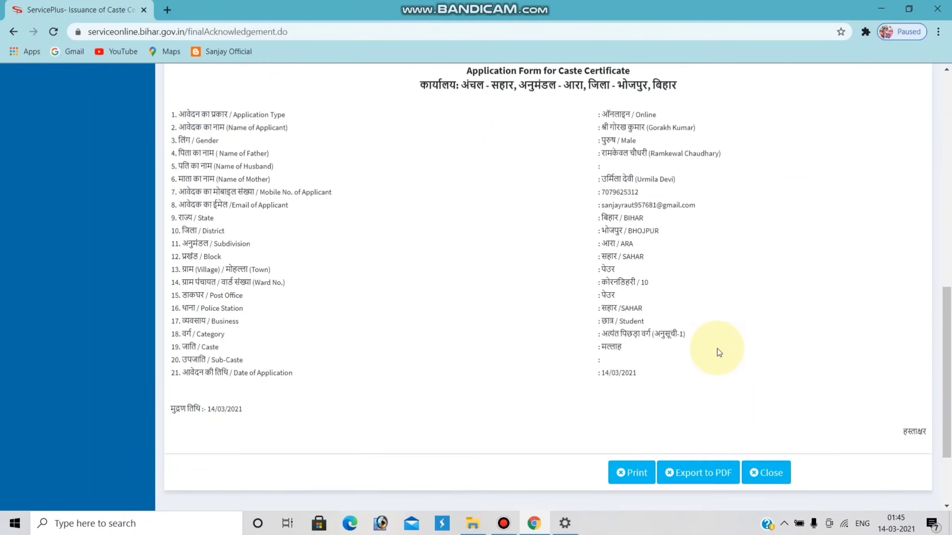
scroll(719, 353, "down", 3)
left_click(637, 359)
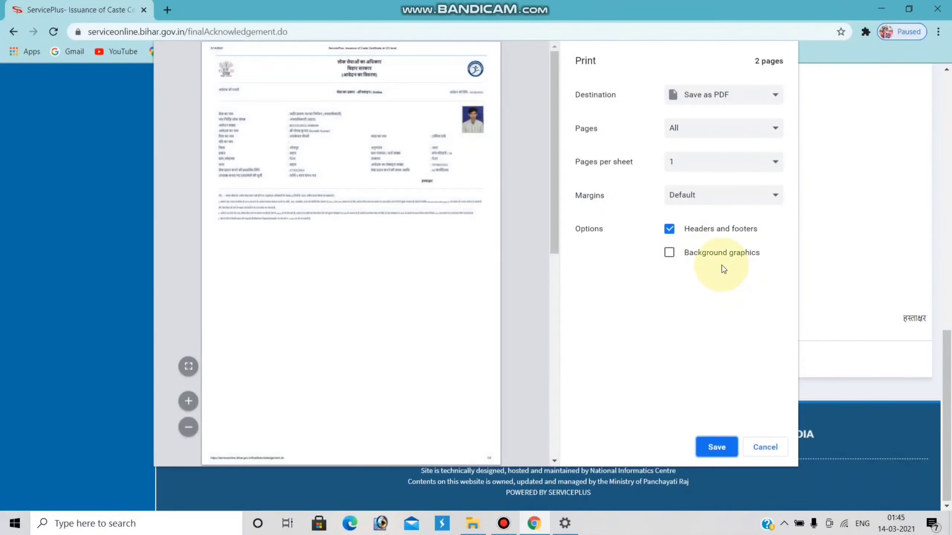
Step: Save the acknowledgement PDF to the Desktop, extending the suggested file name
left_click(721, 446)
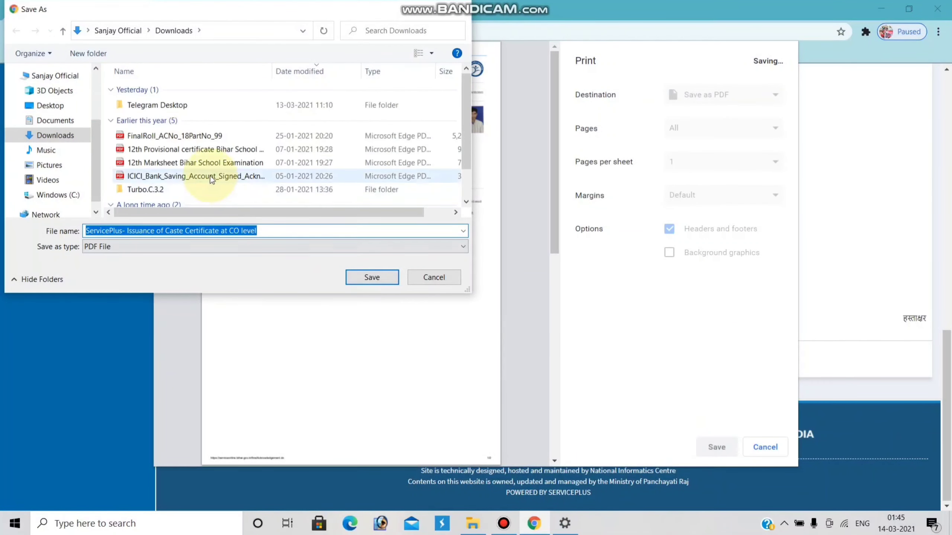
left_click(77, 105)
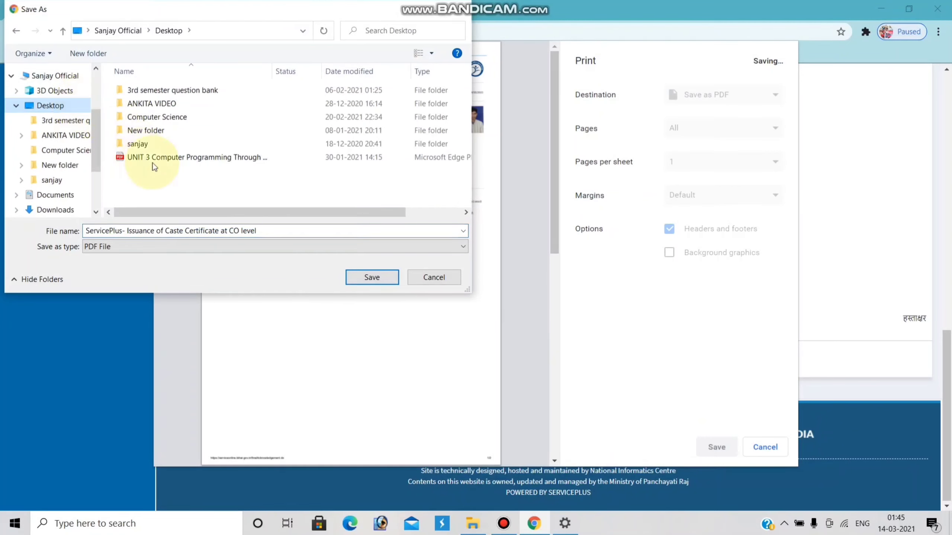
left_click(249, 231)
left_click(249, 230)
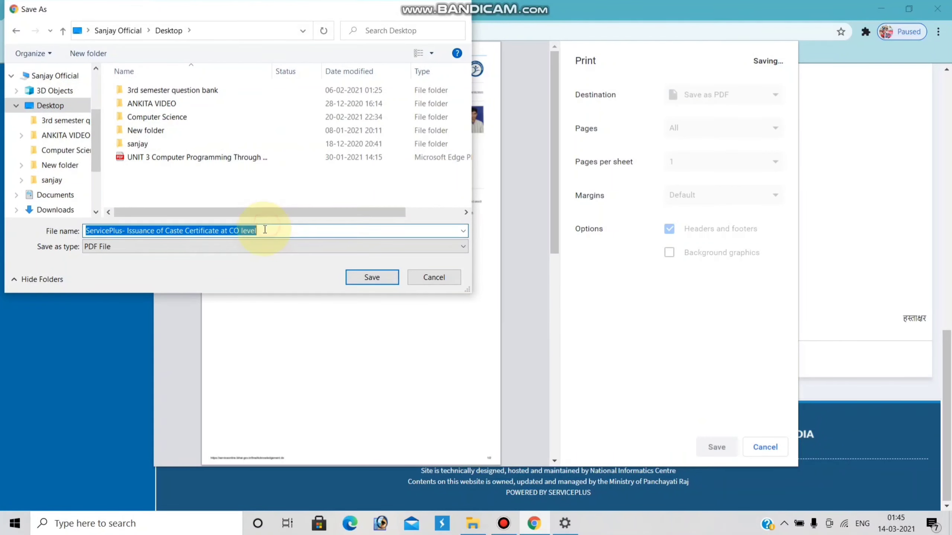
left_click(259, 231)
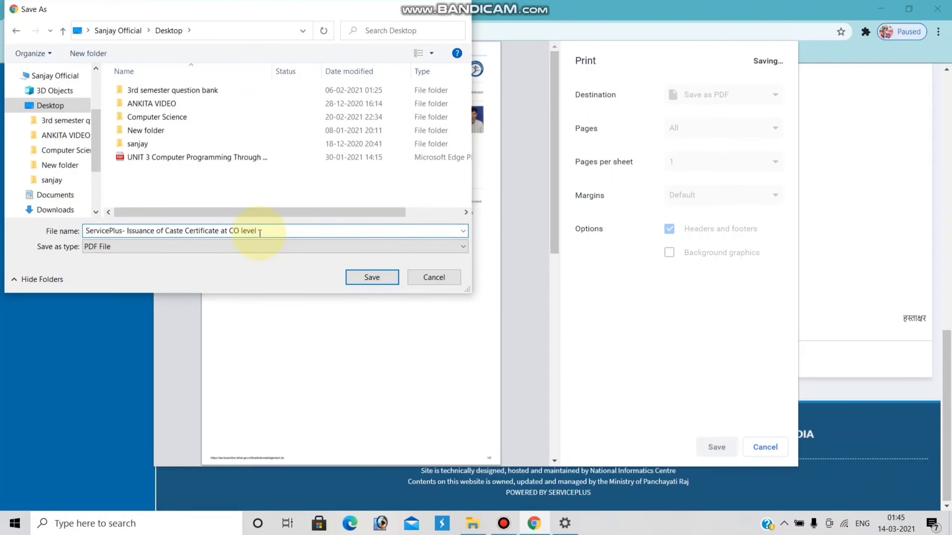
type("gorakh")
left_click(369, 277)
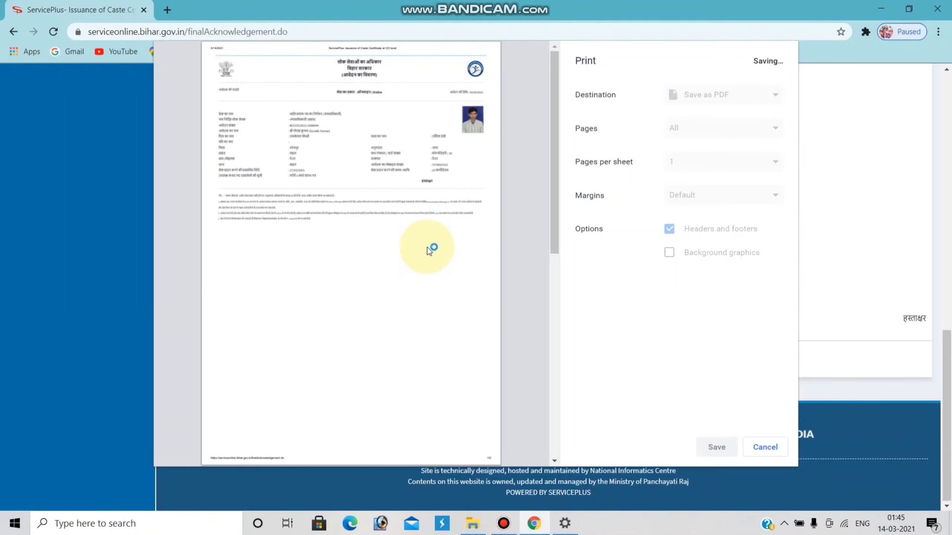
Step: Select the application number, then go to View Status of Application > Track application status
scroll(566, 173, "up", 6)
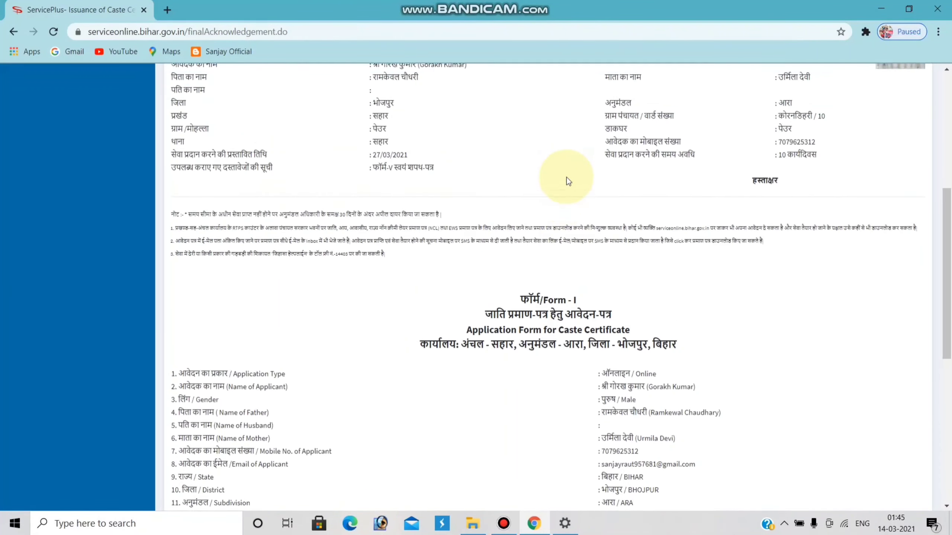
scroll(563, 184, "down", 10)
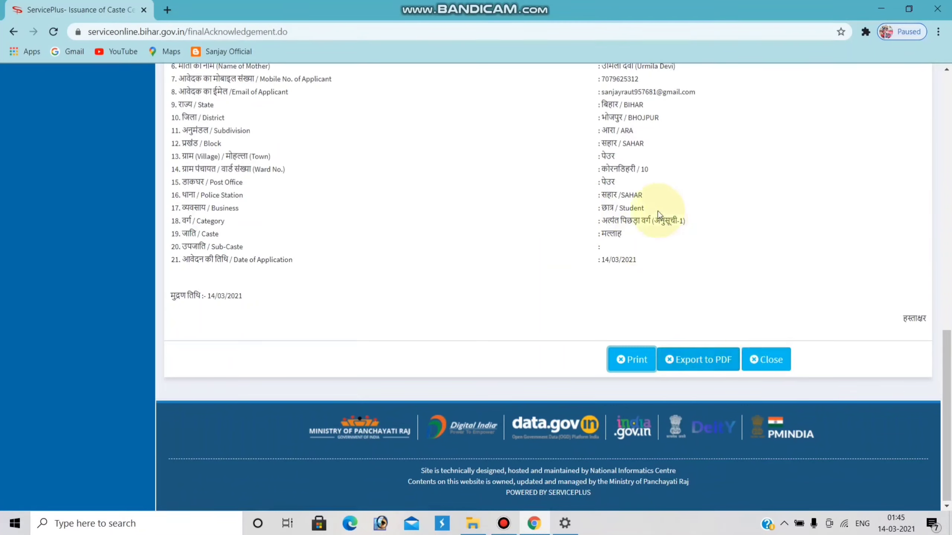
scroll(651, 206, "up", 5)
scroll(622, 194, "up", 10)
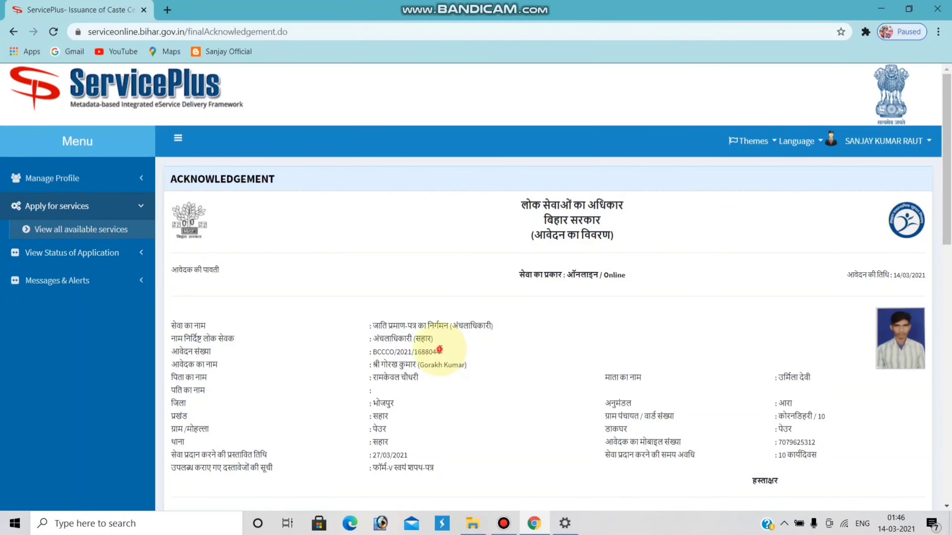
left_click_drag(439, 351, 376, 353)
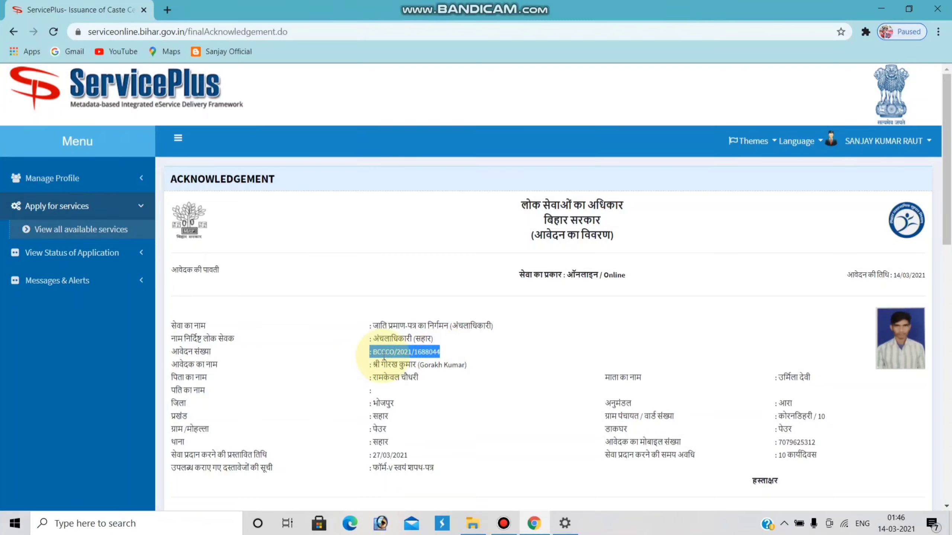
left_click(353, 328)
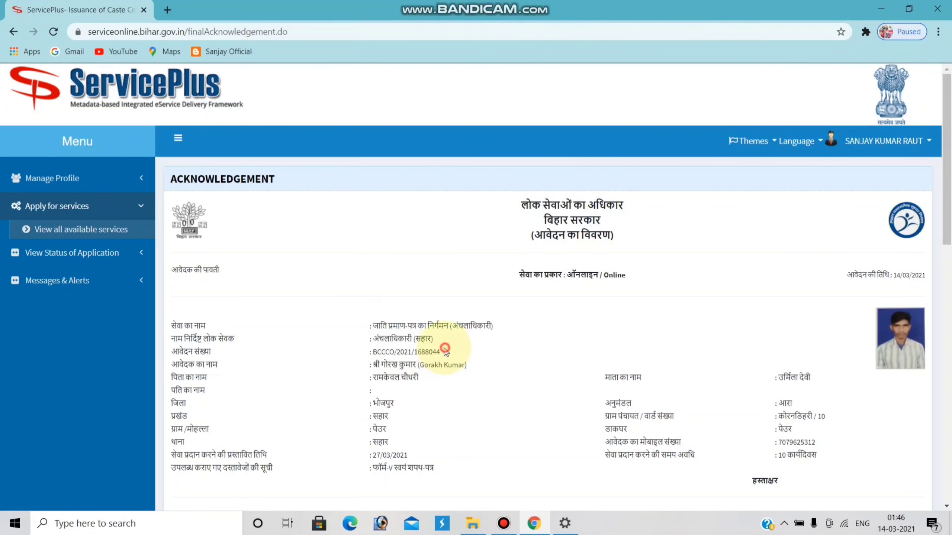
left_click_drag(444, 349, 392, 354)
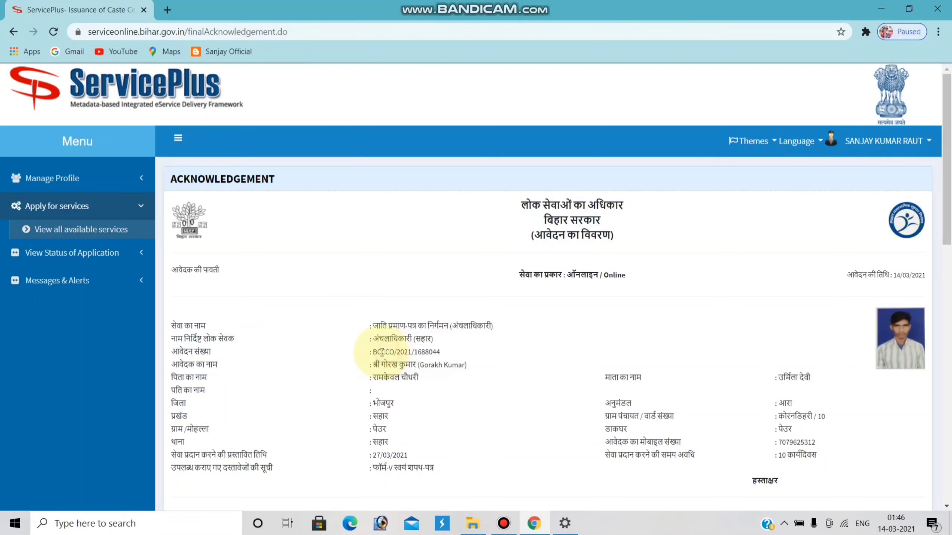
left_click(101, 252)
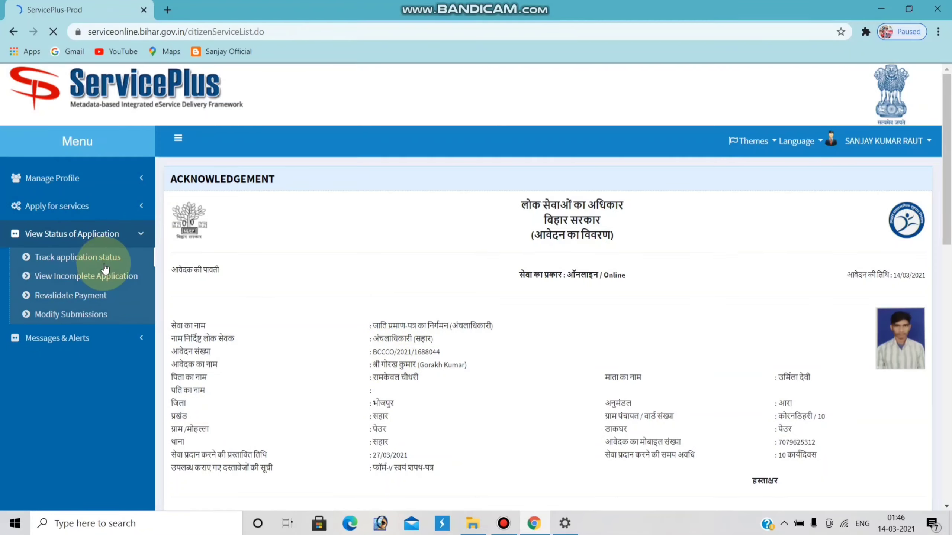